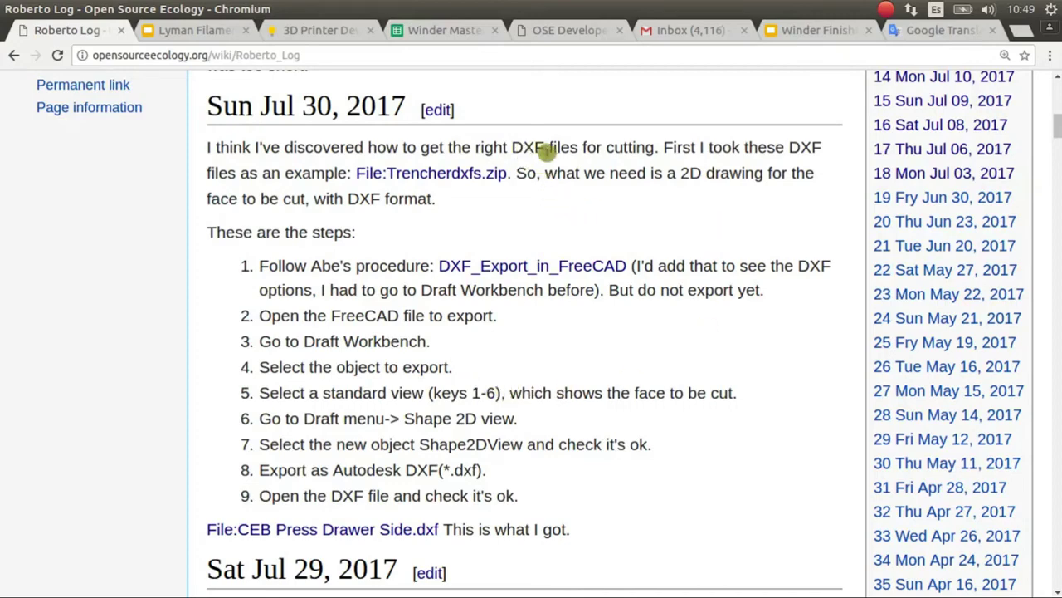
# Highlight step 1 of the log and open the DXF_Export_in_FreeCAD link in a new tab
pyautogui.moveTo(259, 265); pyautogui.dragTo(793, 294)
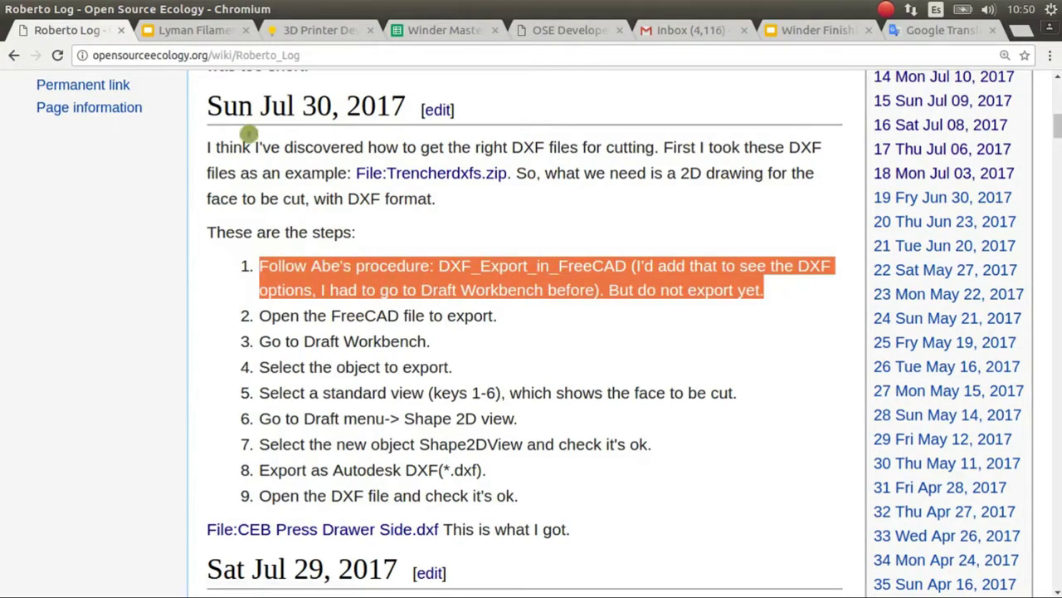
pyautogui.click(510, 308)
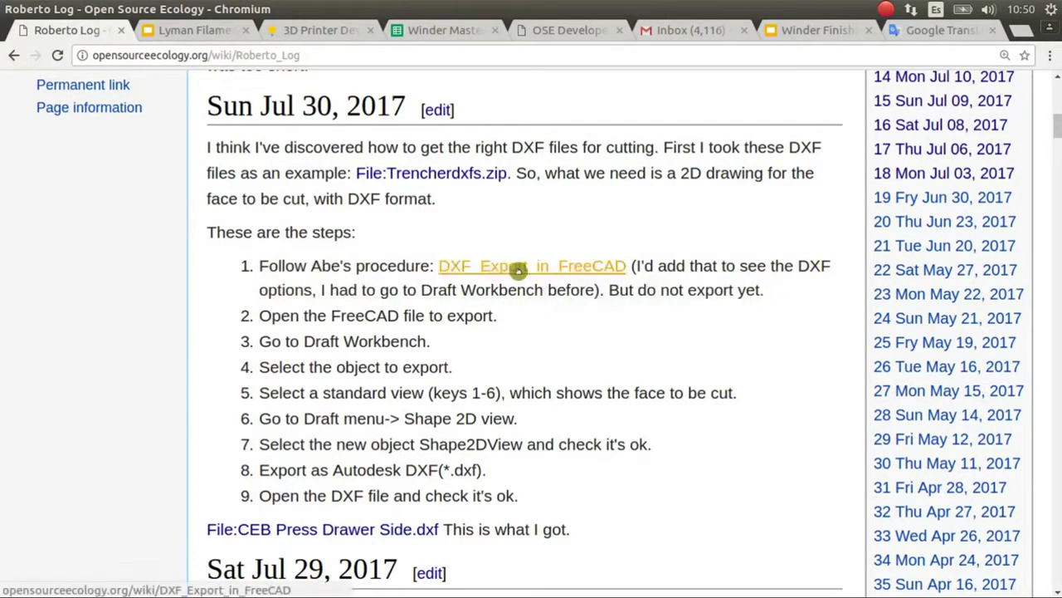
pyautogui.middleClick(517, 268)
pyautogui.click(165, 30)
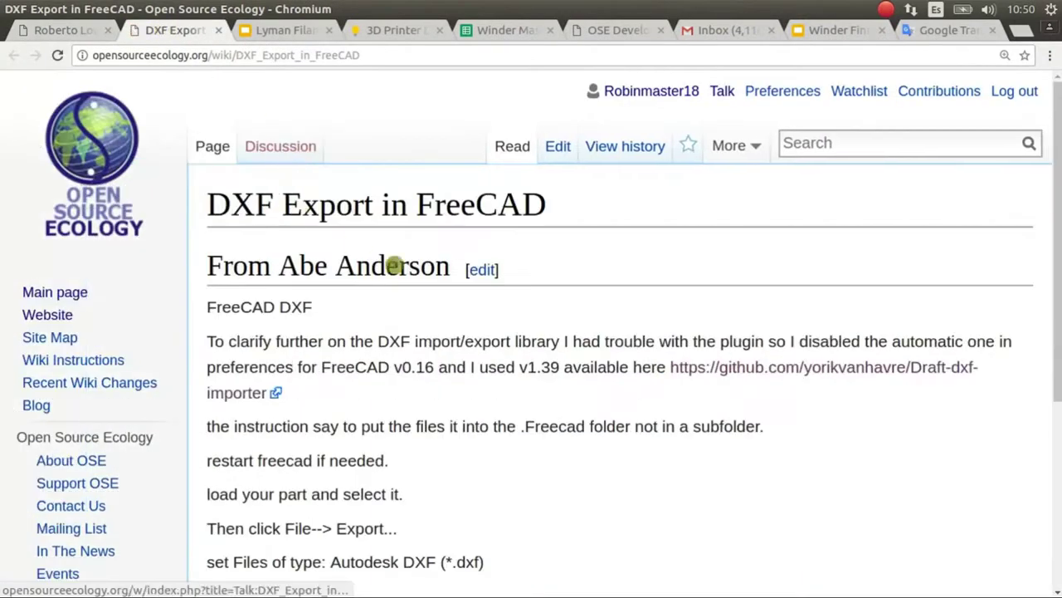
# Read down the DXF Export page, highlighting the note that 'disabled the automatic' import
pyautogui.scroll(-3, 478, 293)
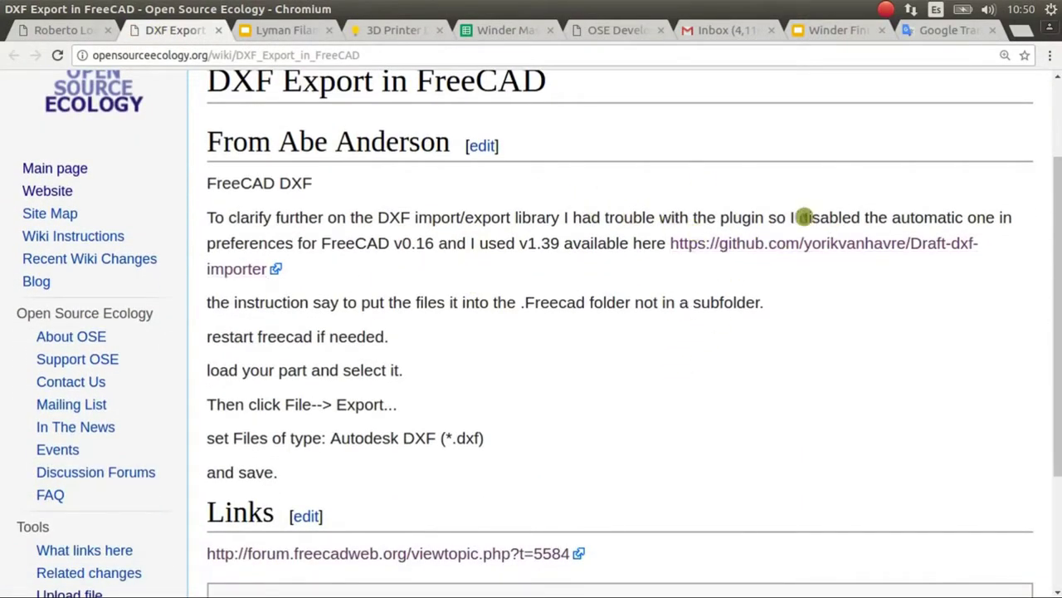
pyautogui.moveTo(799, 216); pyautogui.dragTo(963, 217)
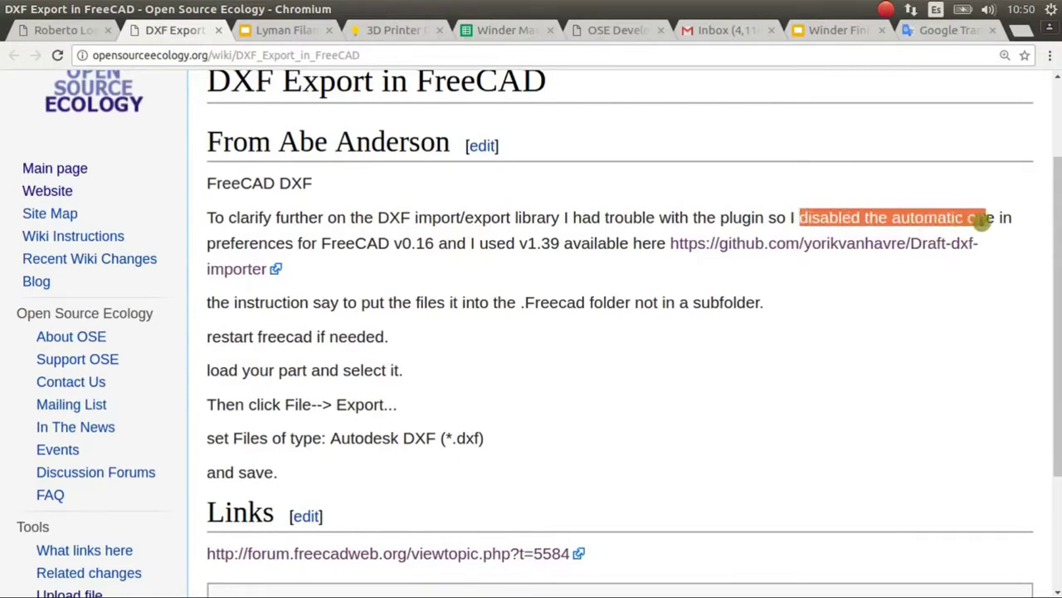
pyautogui.click(581, 311)
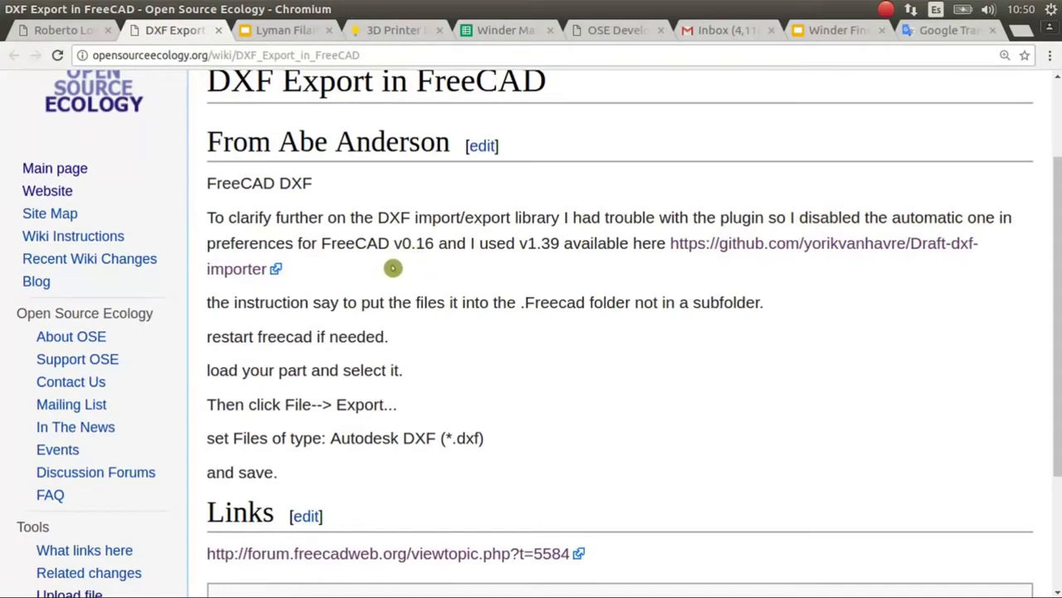
pyautogui.moveTo(2, 305)
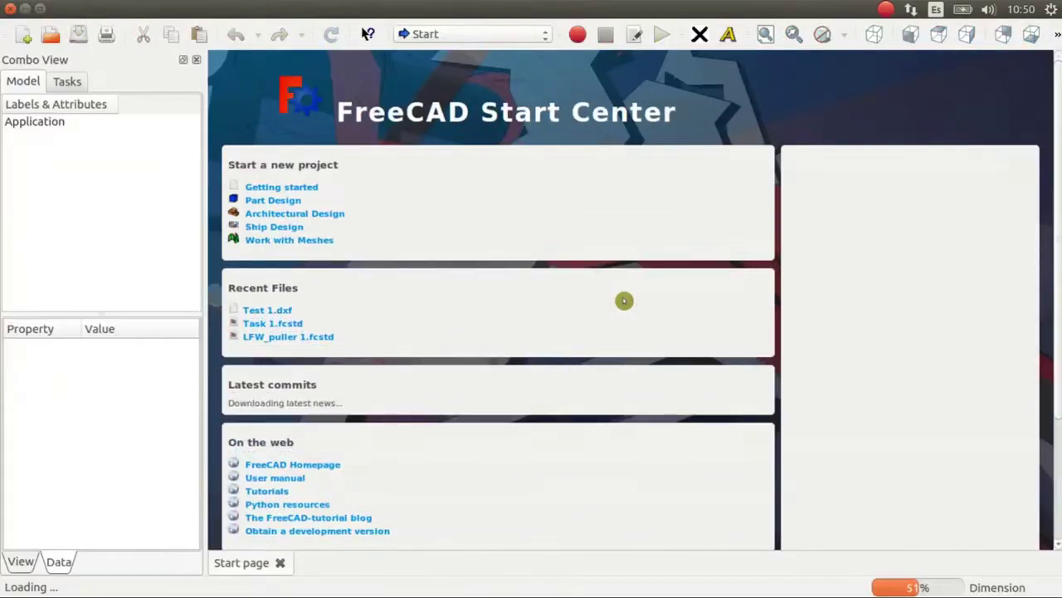
# Review the Import-Export preferences and cancel without changes
pyautogui.click(94, 10)
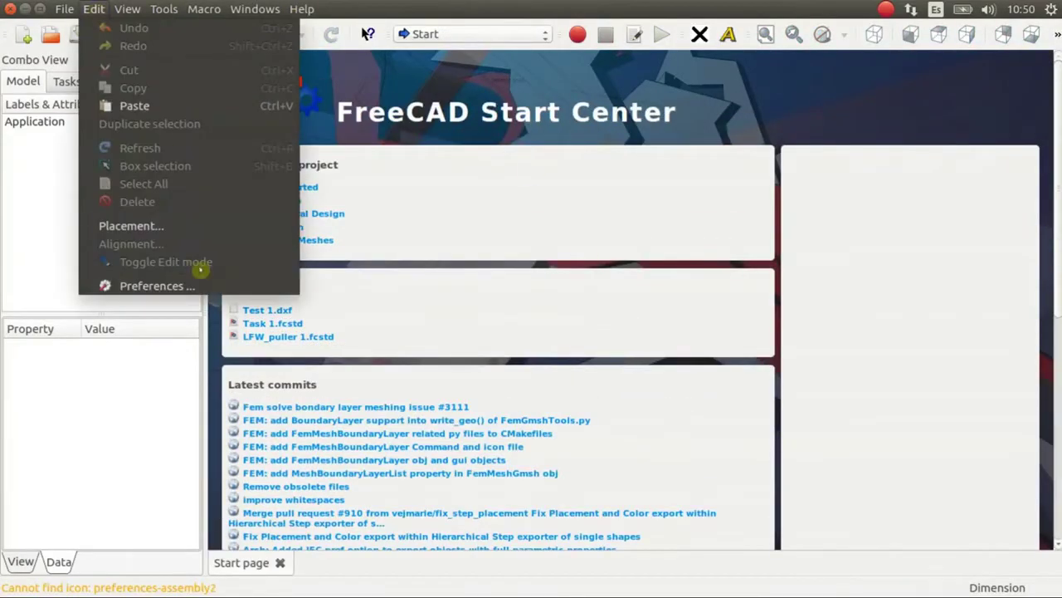
pyautogui.click(190, 282)
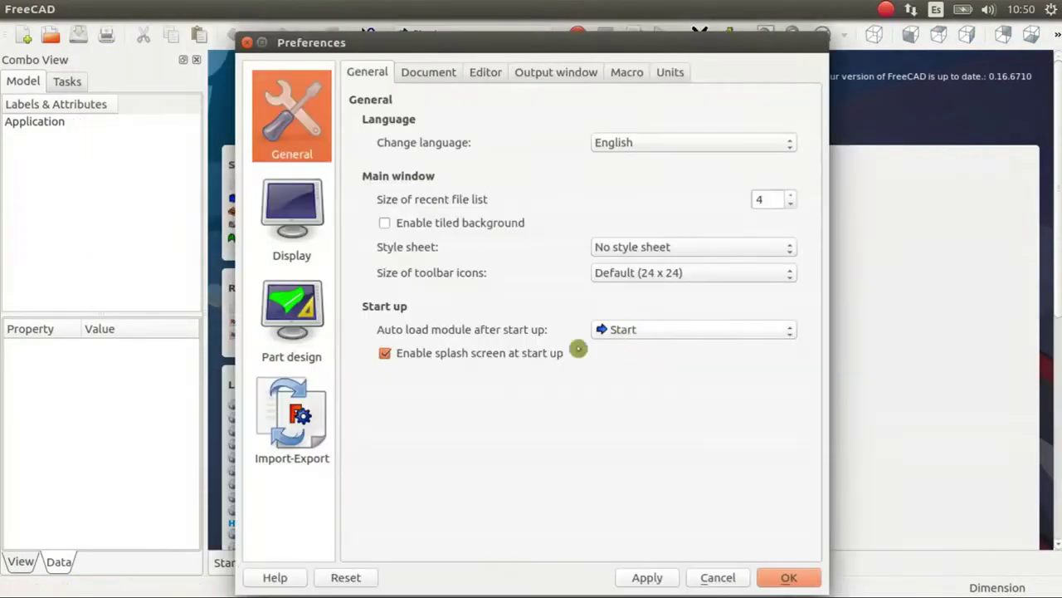
pyautogui.click(292, 419)
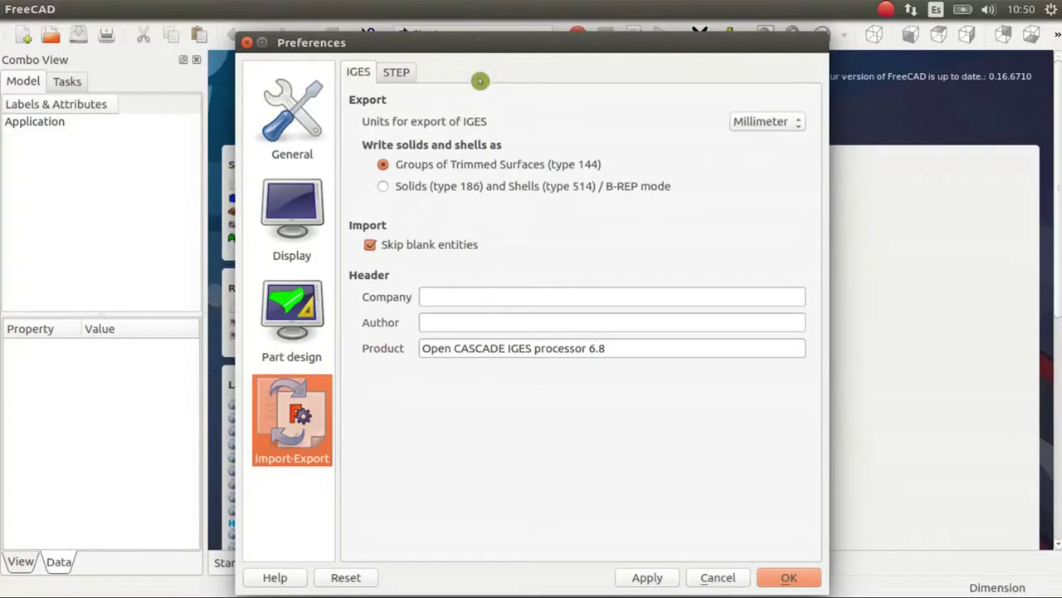
pyautogui.click(717, 577)
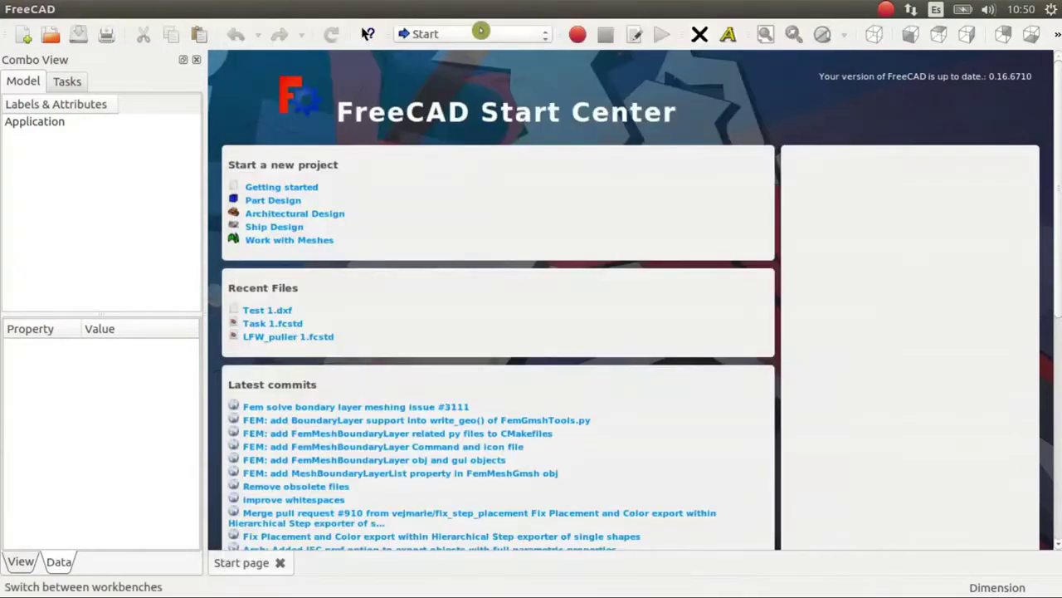
# Switch FreeCAD to the Draft workbench
pyautogui.click(490, 33)
pyautogui.click(493, 99)
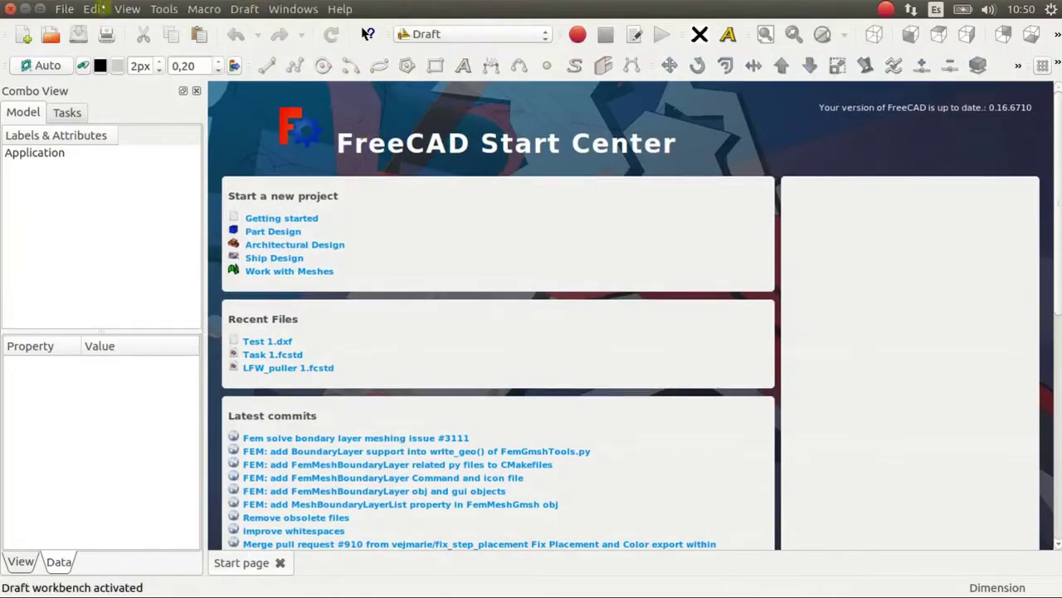
pyautogui.click(94, 10)
pyautogui.click(184, 285)
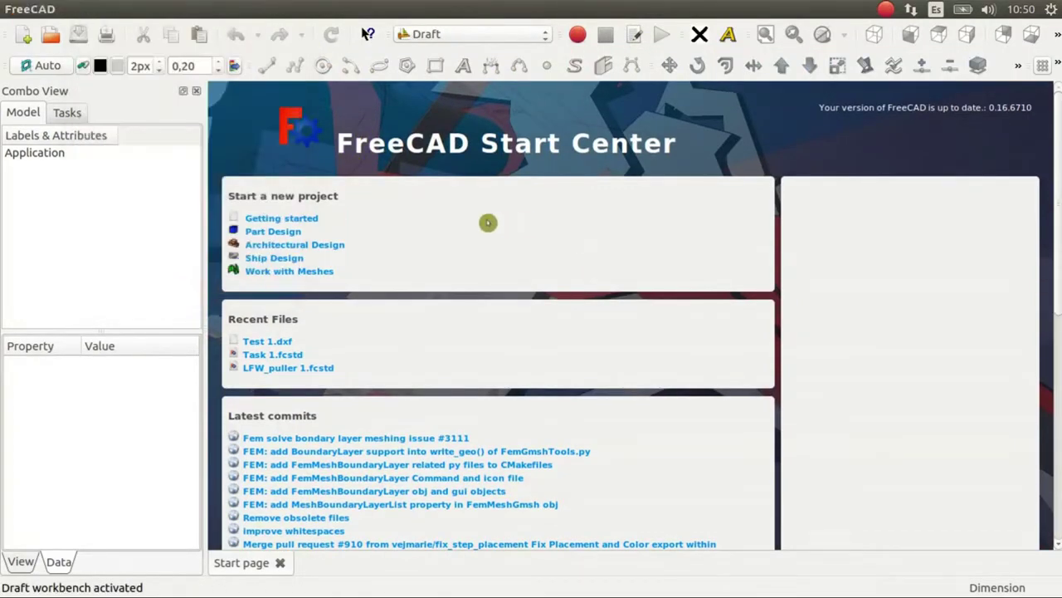
pyautogui.click(331, 442)
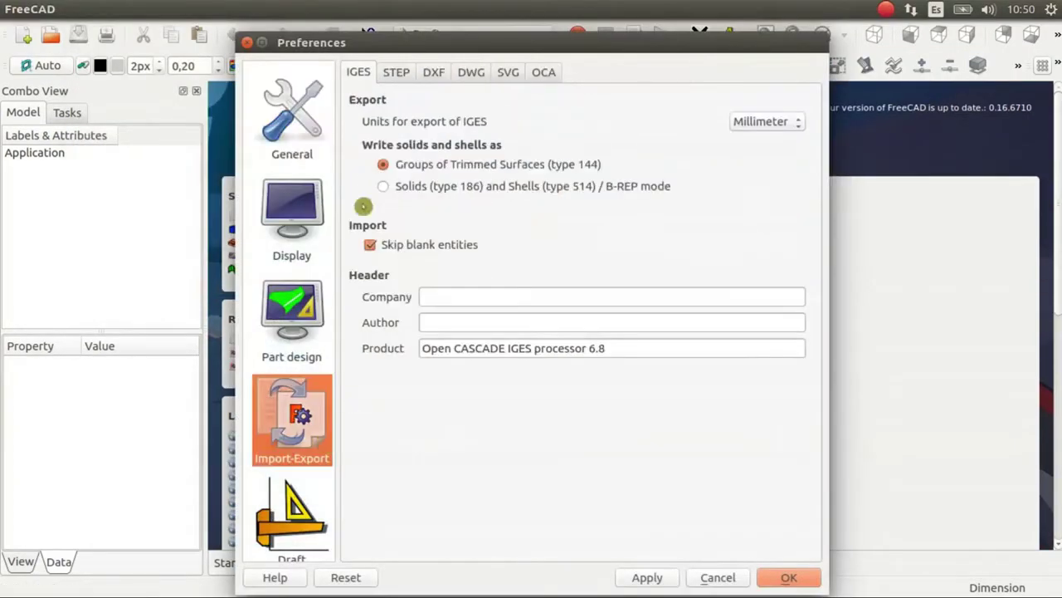
pyautogui.click(434, 74)
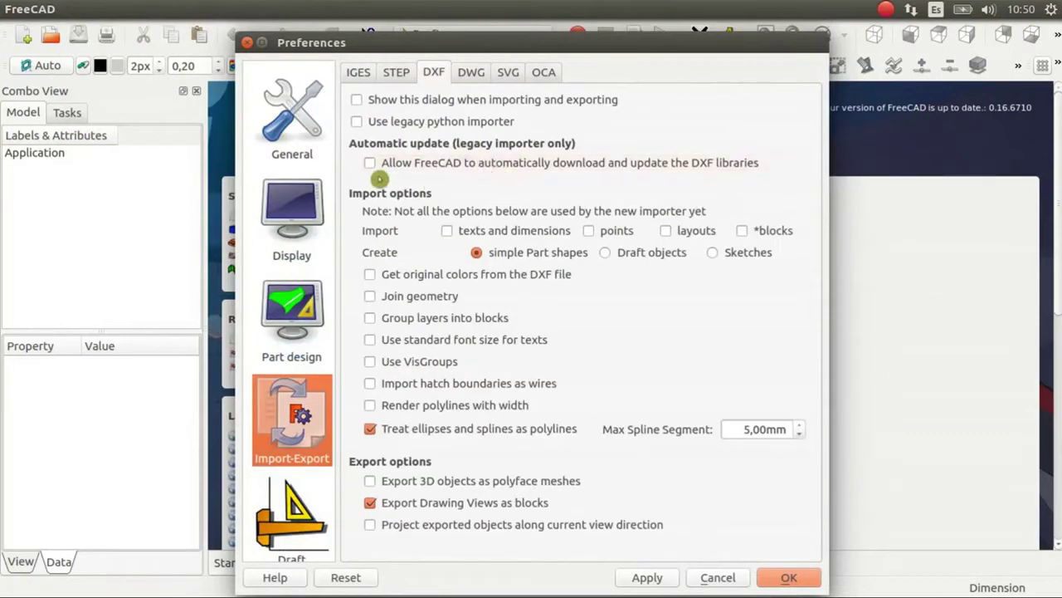
pyautogui.click(370, 163)
pyautogui.click(357, 121)
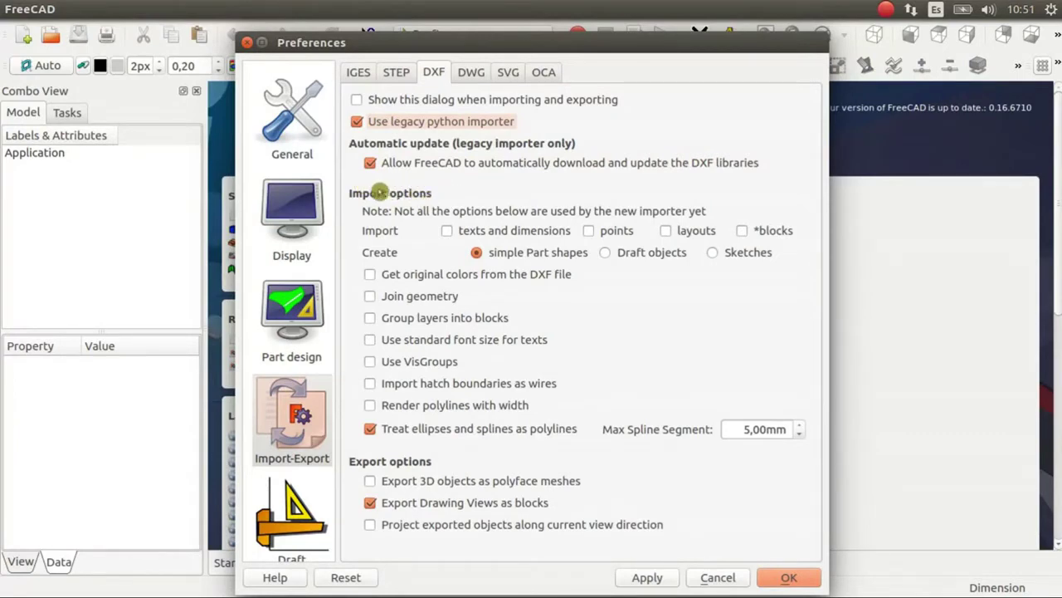
pyautogui.click(370, 163)
pyautogui.click(357, 121)
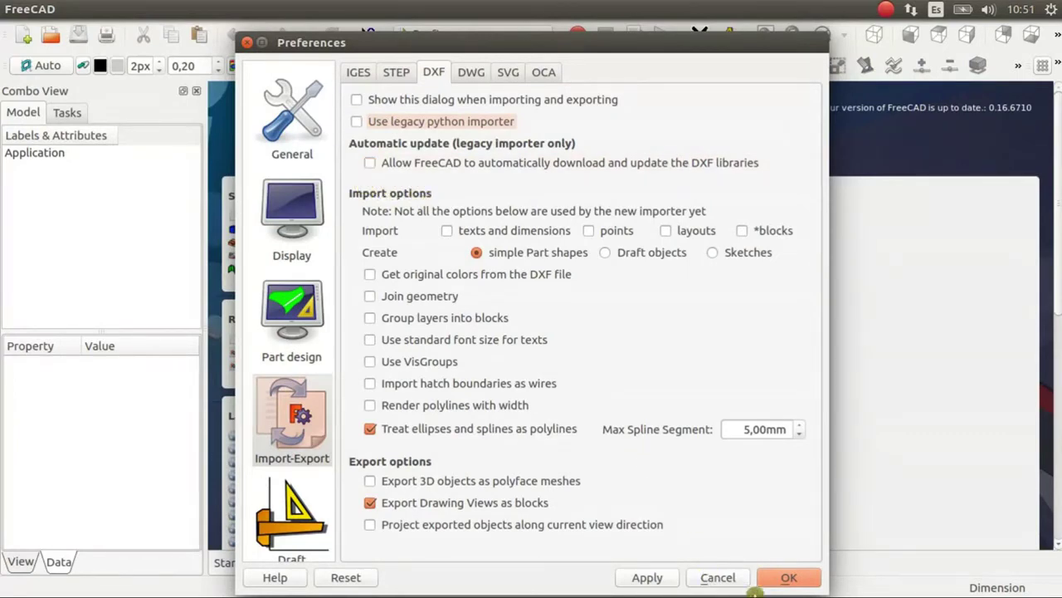
pyautogui.click(648, 577)
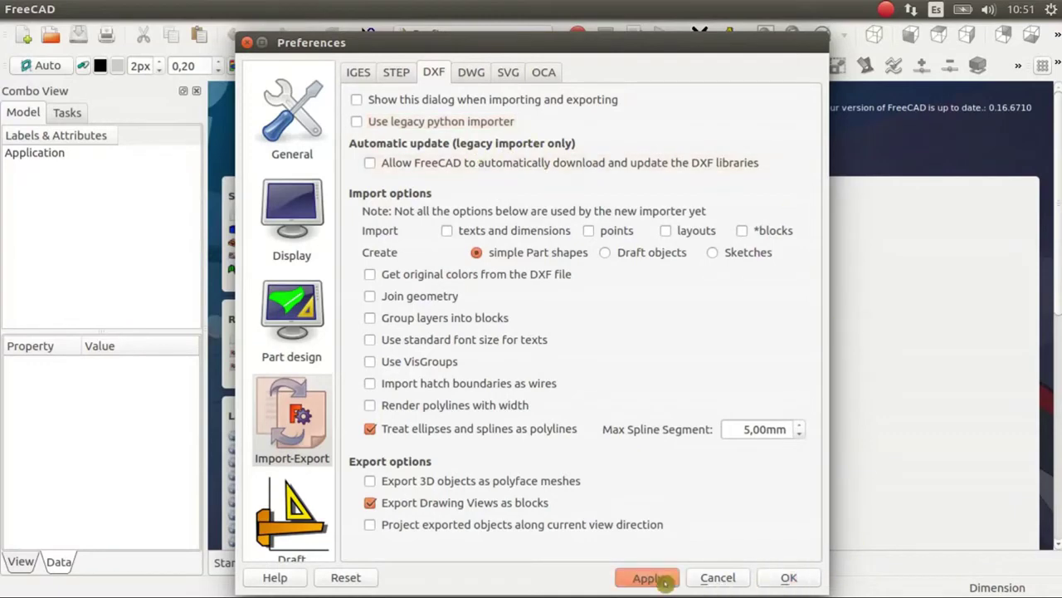
pyautogui.click(788, 578)
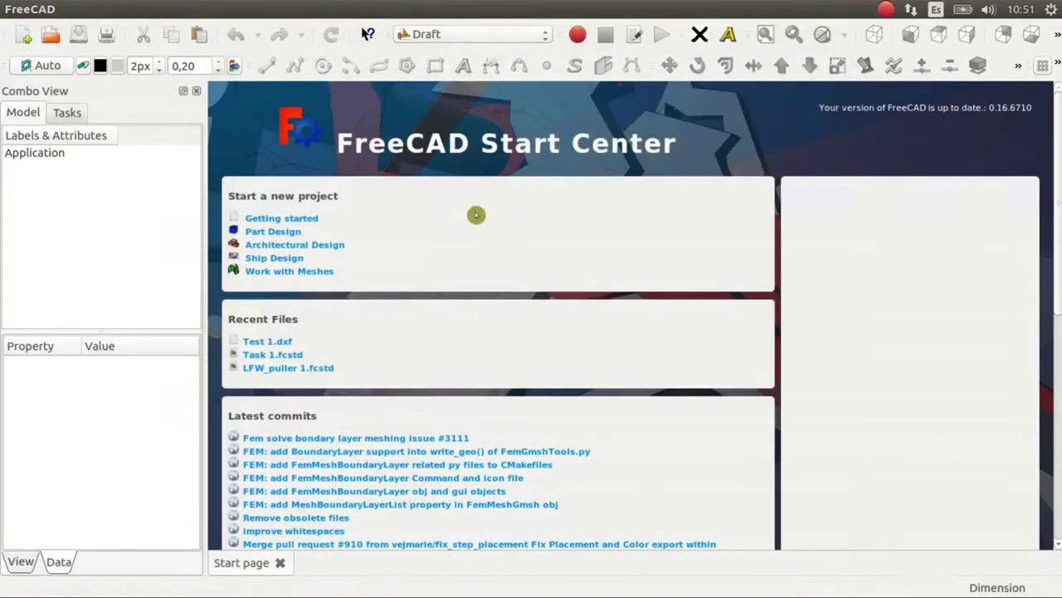
# Back in the browser, download dxf lib 1.39 for FreeCAD 0.16 from the Draft-dxf-importer page
pyautogui.hotkey('alt', 'Tab')
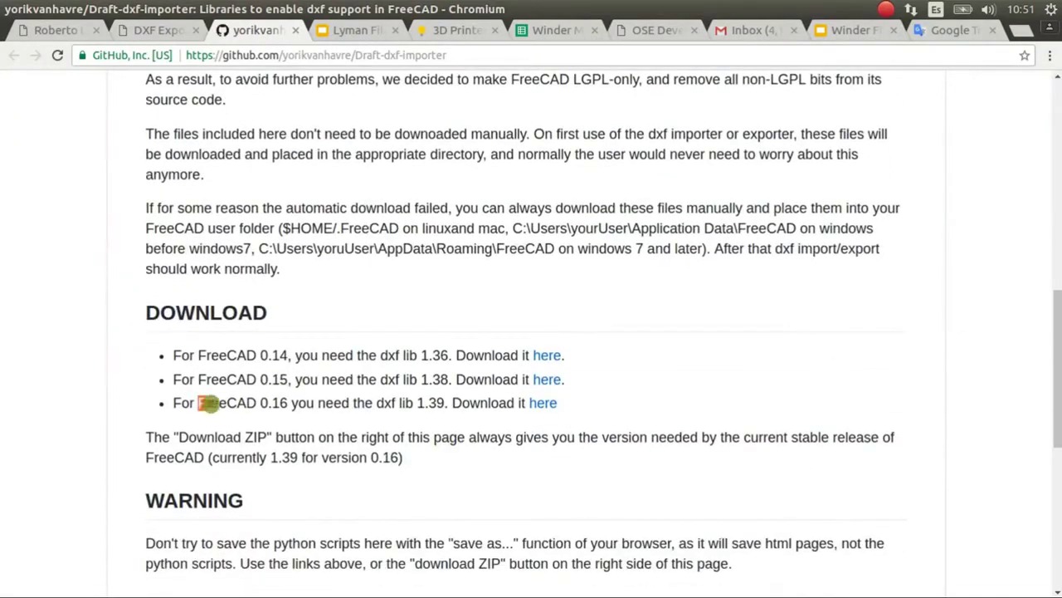
pyautogui.moveTo(208, 403); pyautogui.dragTo(284, 403)
pyautogui.click(299, 423)
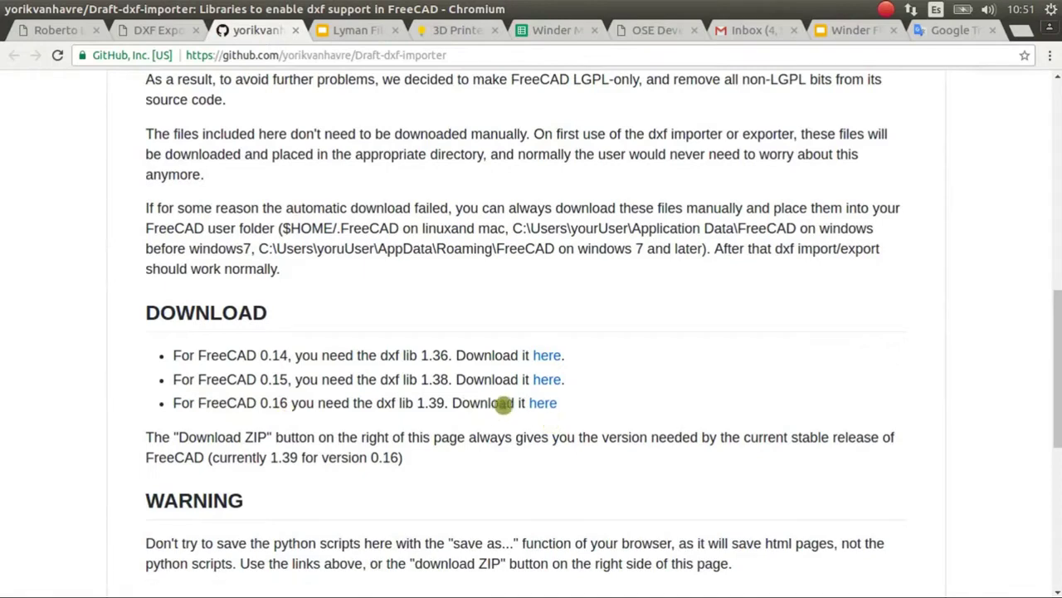
pyautogui.click(543, 405)
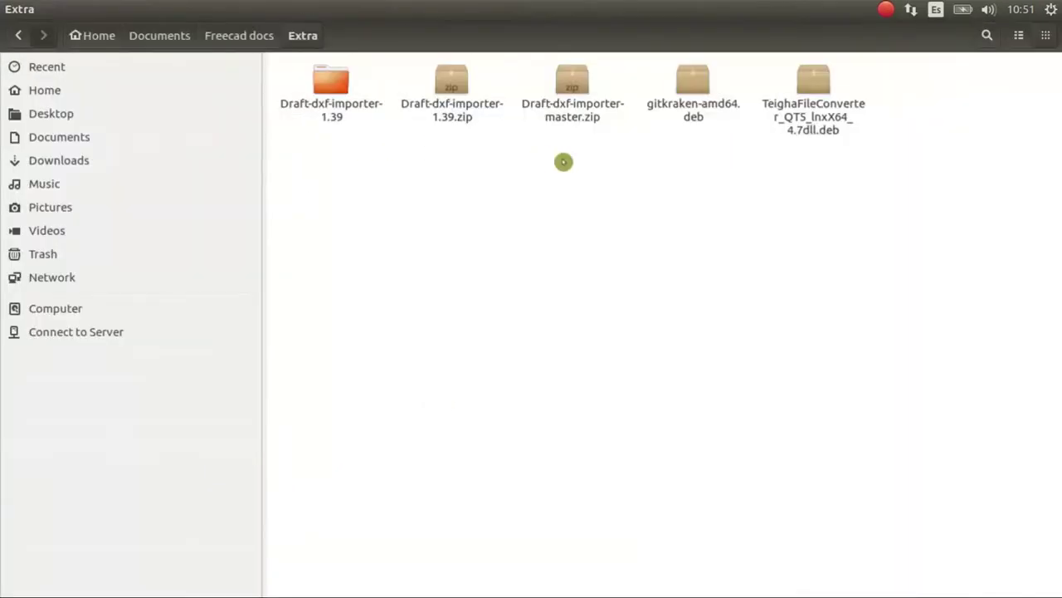
# Copy the five files inside the Draft-dxf-importer-1.39 folder
pyautogui.doubleClick(340, 106)
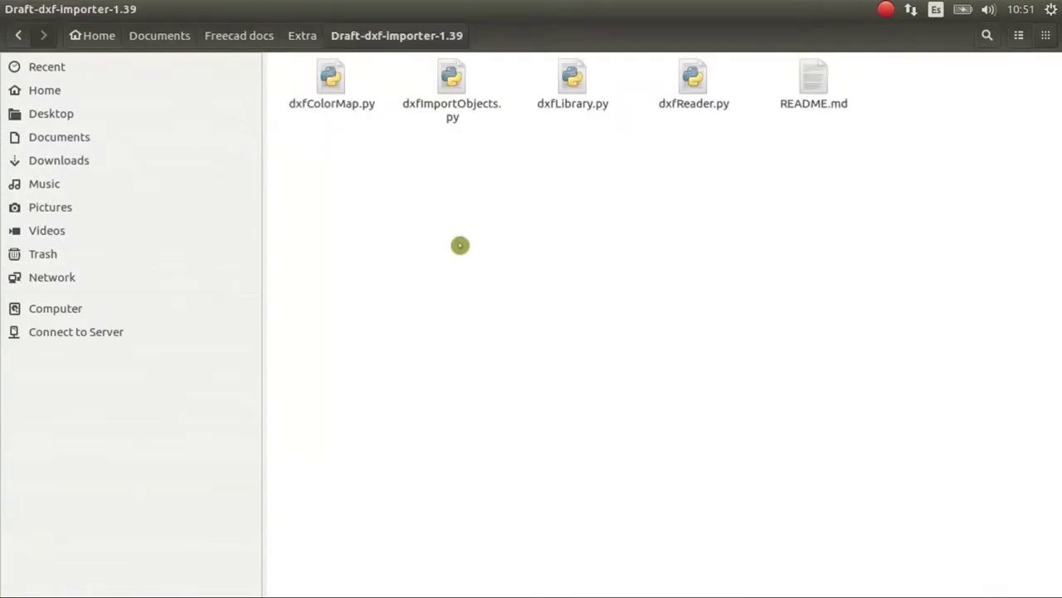
pyautogui.moveTo(317, 161); pyautogui.dragTo(894, 52)
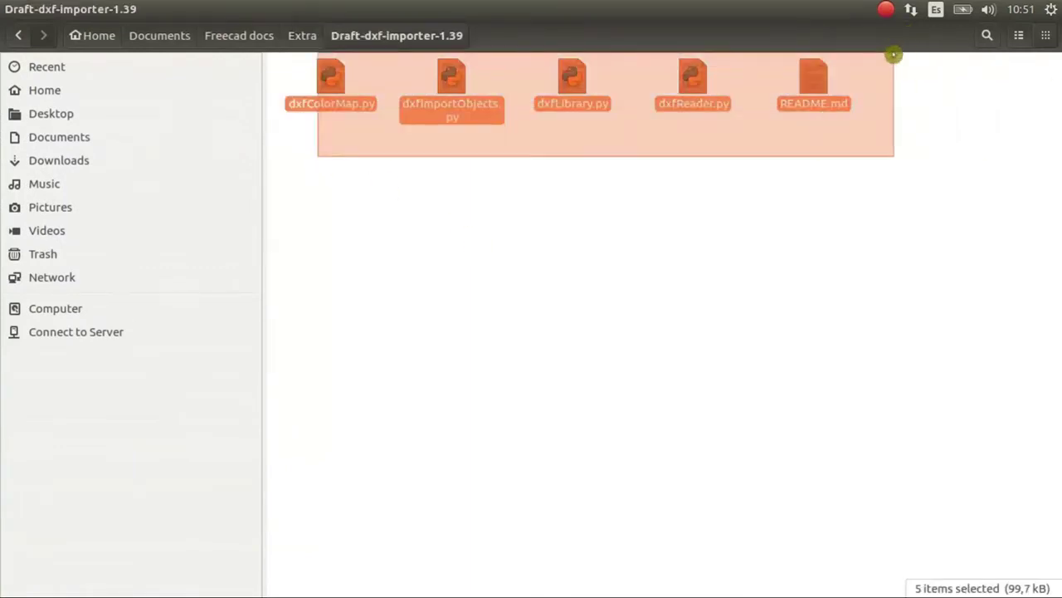
pyautogui.rightClick(331, 103)
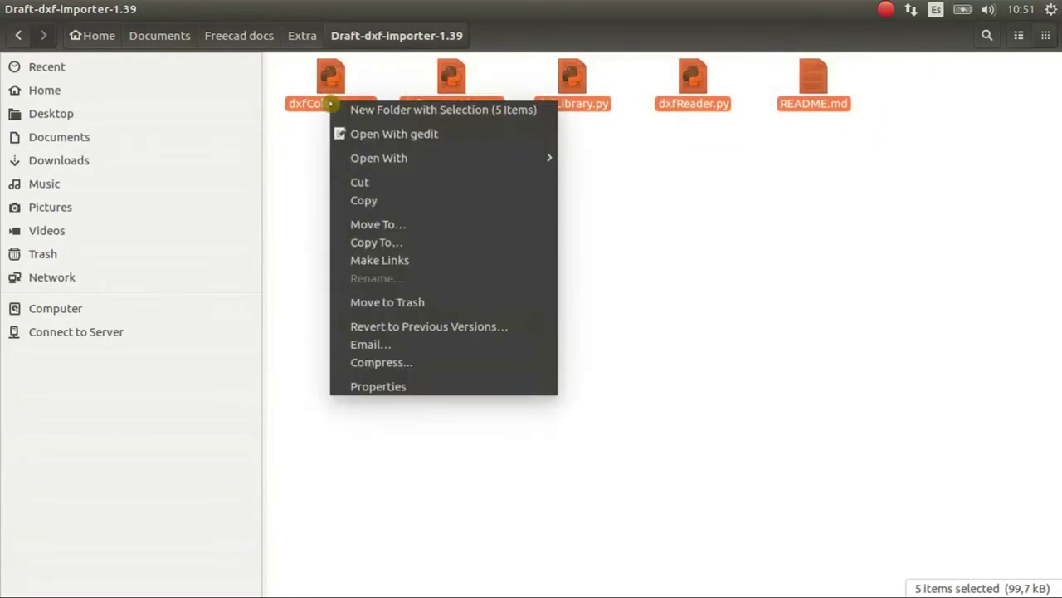
pyautogui.click(453, 200)
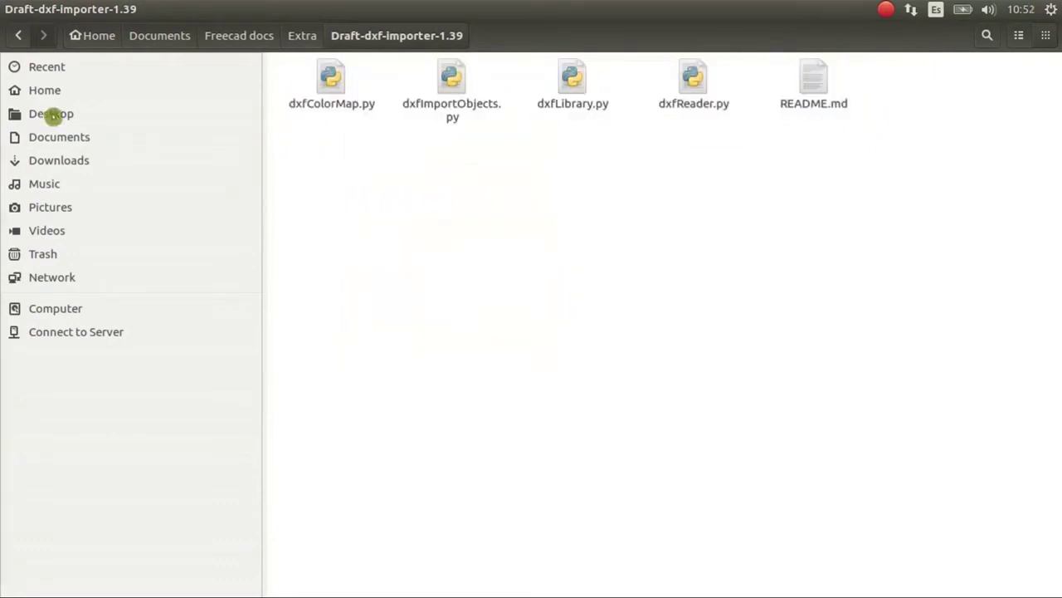
# Paste them into the hidden Home .FreeCAD folder, replacing all existing dxf .py files
pyautogui.click(47, 92)
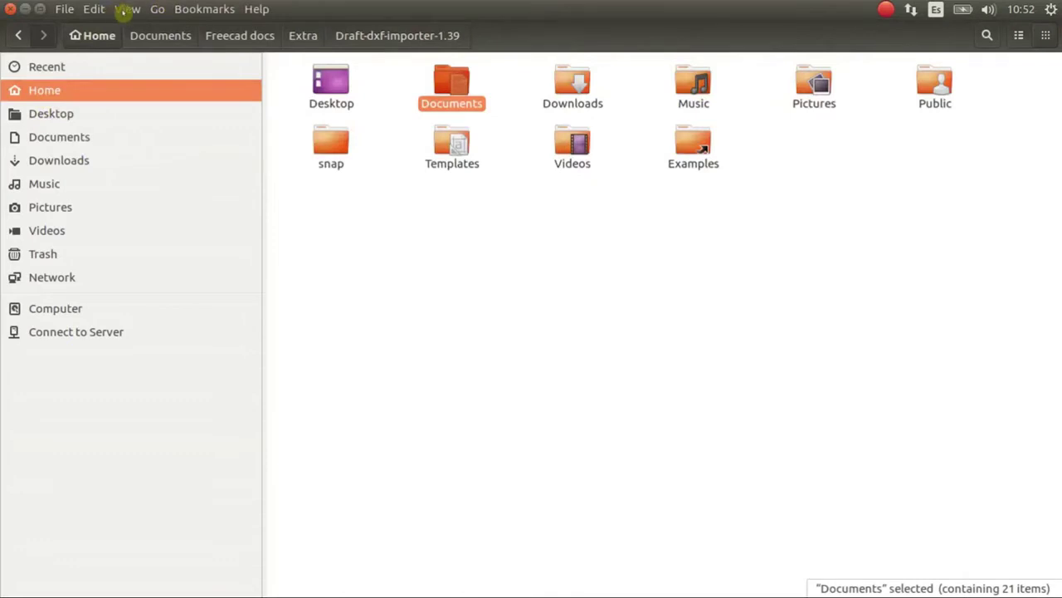
pyautogui.click(125, 10)
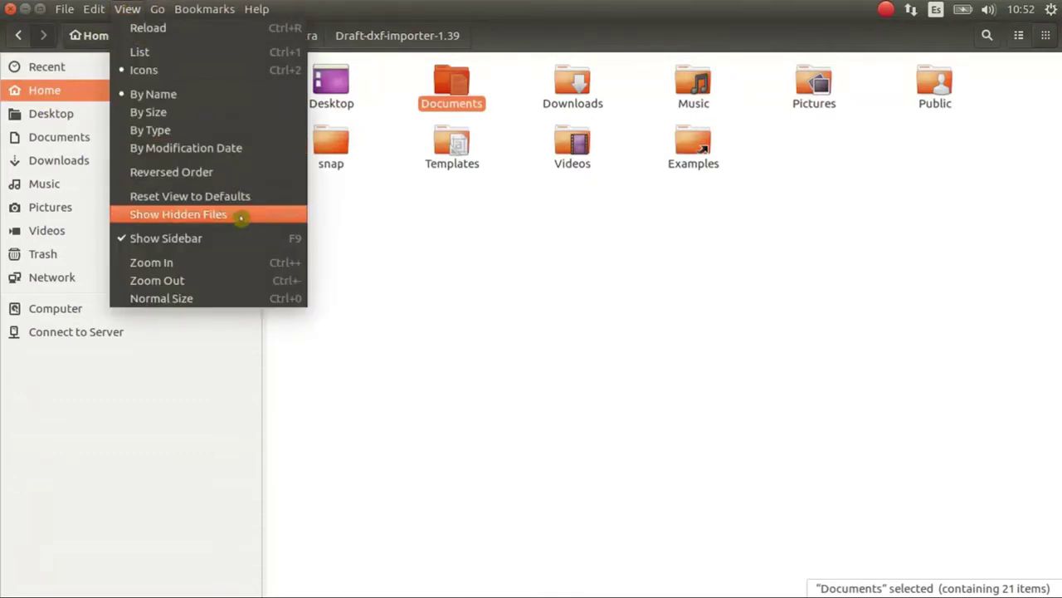
pyautogui.click(242, 218)
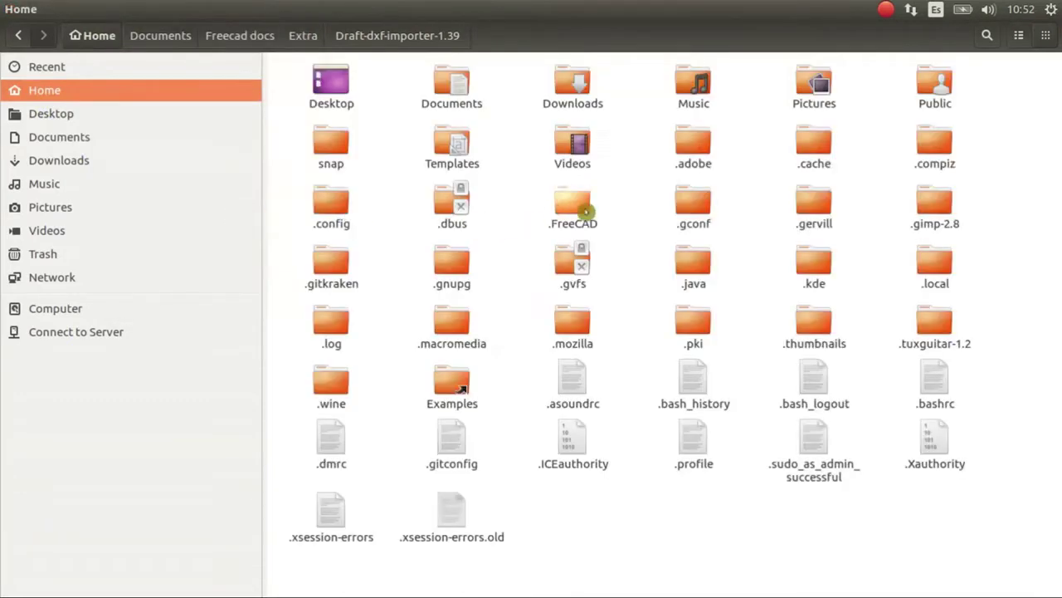
pyautogui.doubleClick(585, 212)
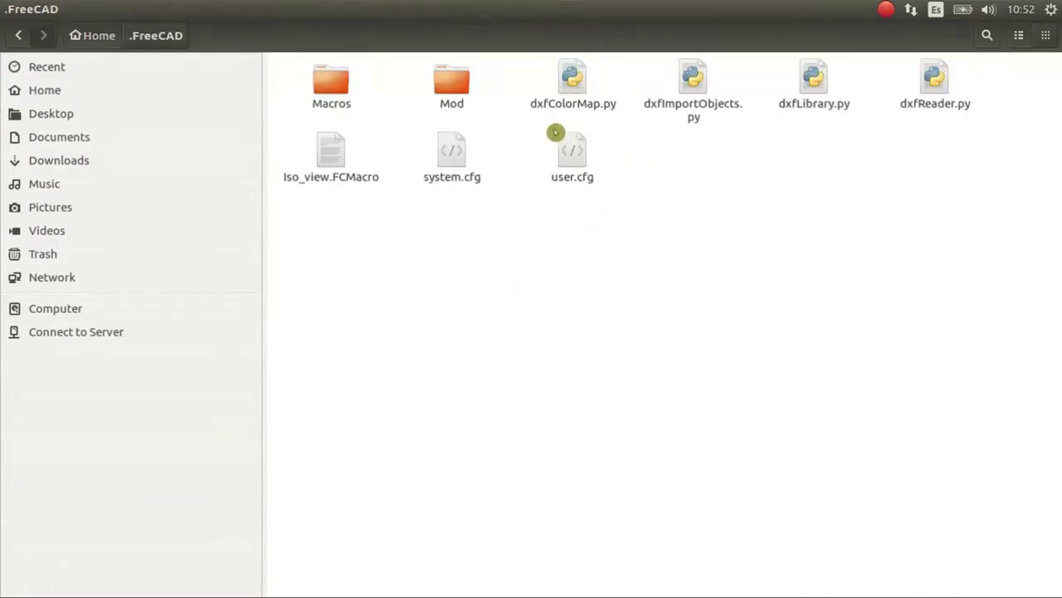
pyautogui.moveTo(557, 132); pyautogui.dragTo(954, 65)
pyautogui.hotkey('ctrl', 'v')
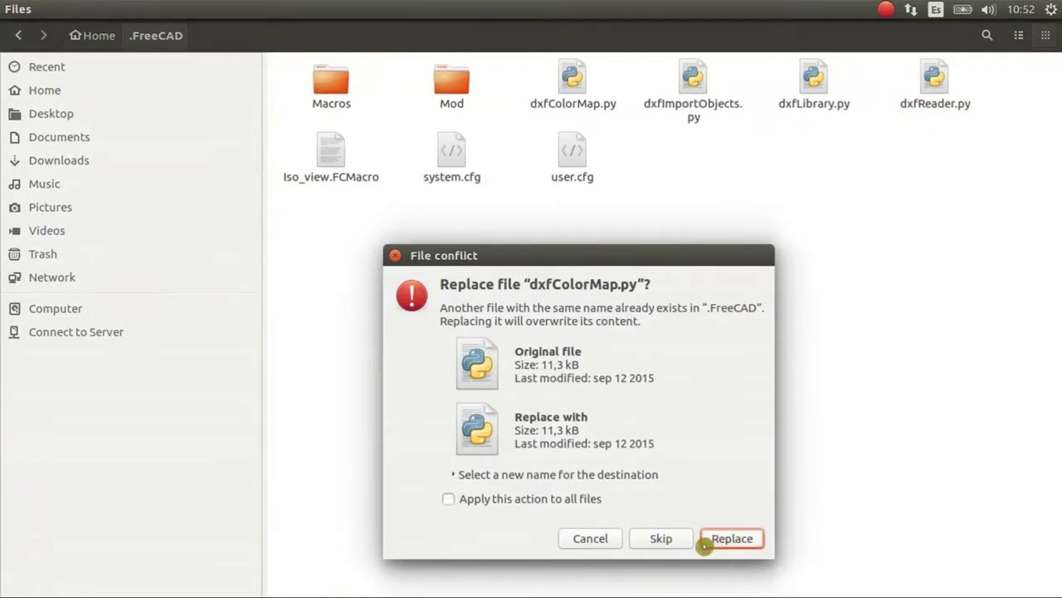
pyautogui.click(586, 501)
pyautogui.click(732, 540)
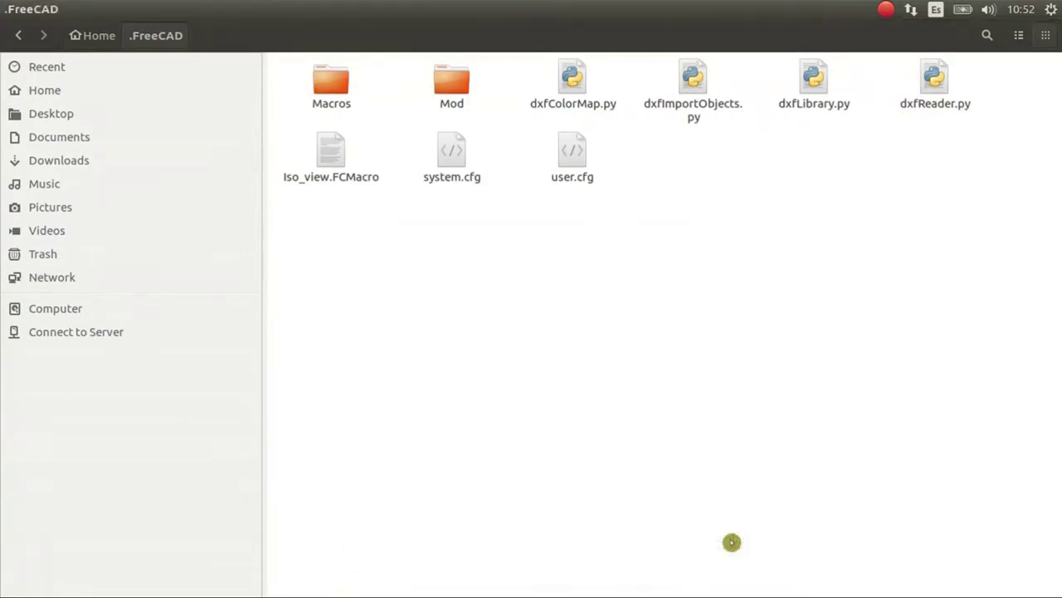
# Close FreeCAD and launch it again
pyautogui.click(27, 275)
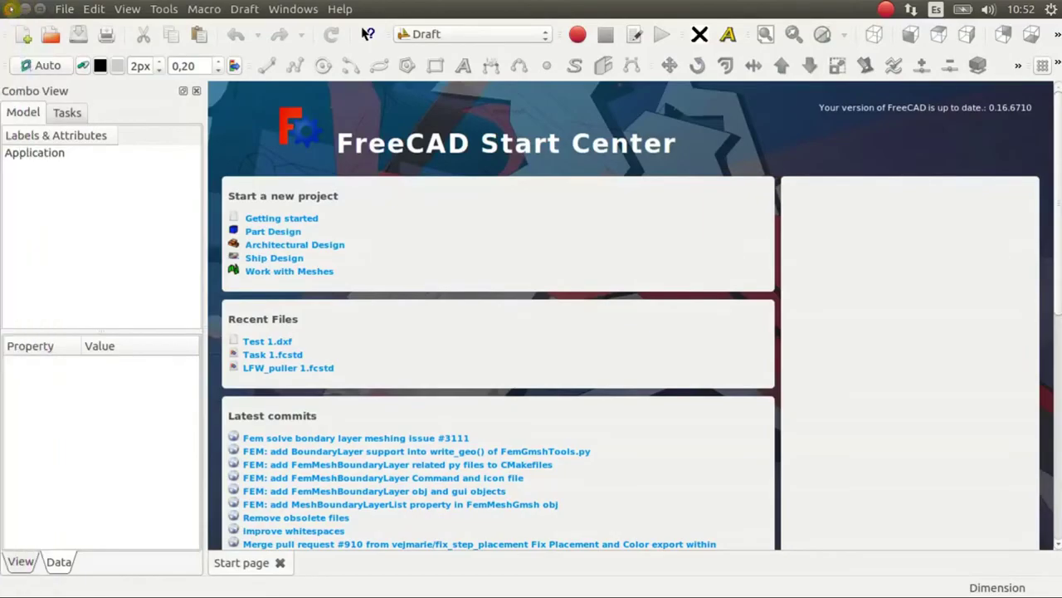
pyautogui.click(11, 8)
pyautogui.moveTo(2, 307)
pyautogui.click(33, 232)
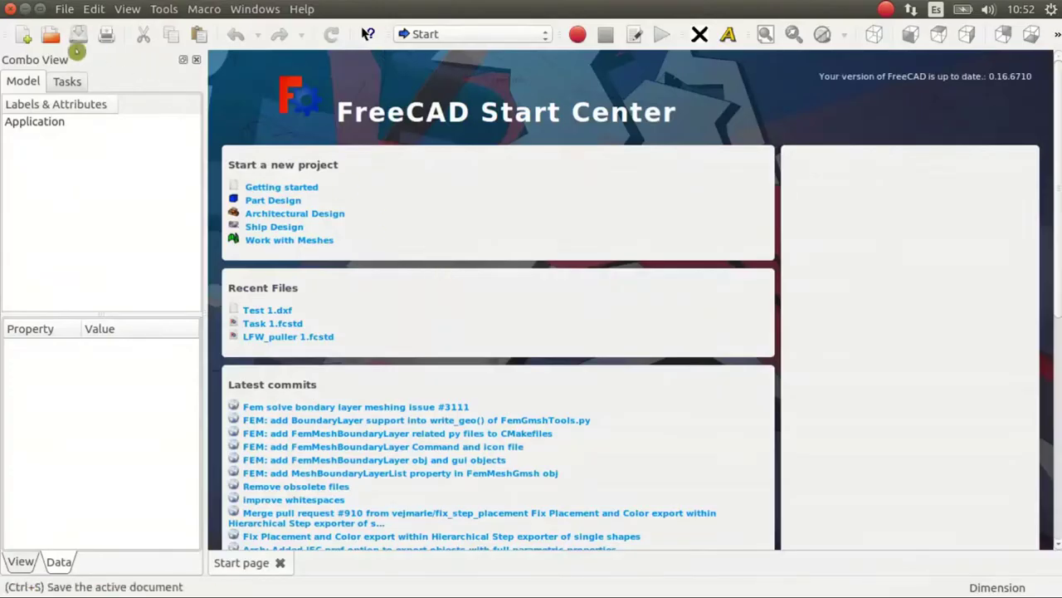
# Open Task 1.fcstd and orbit the padded plate into an oblique view
pyautogui.click(50, 36)
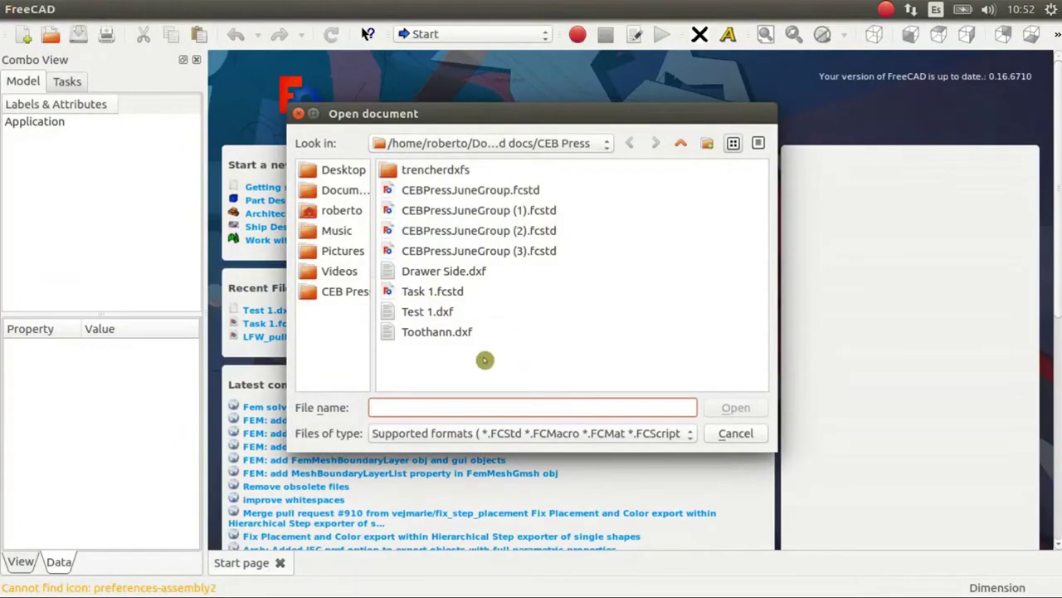
pyautogui.doubleClick(458, 290)
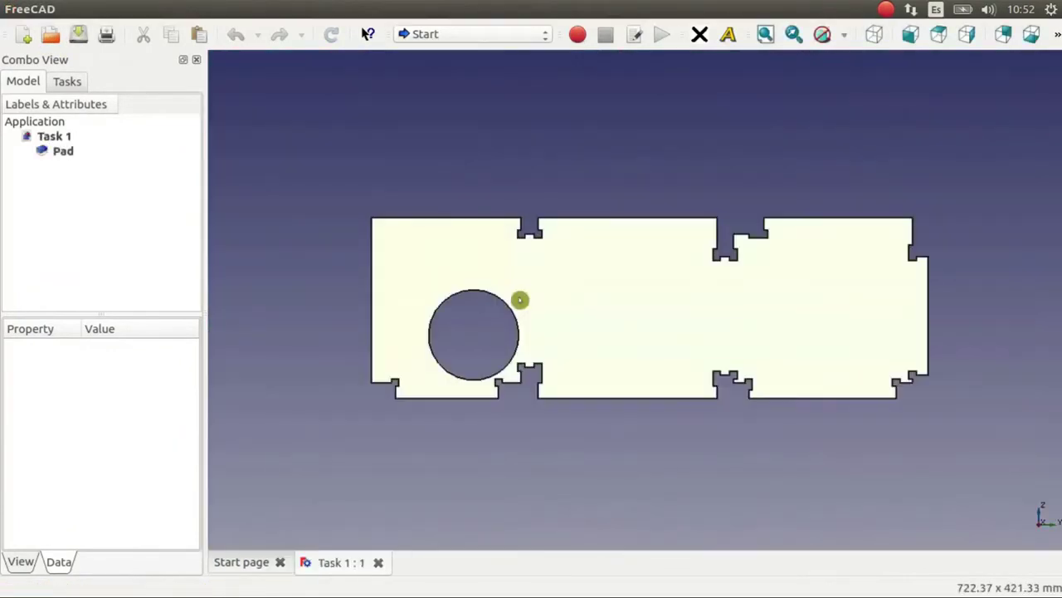
pyautogui.scroll(2, 637, 487)
pyautogui.scroll(-2, 638, 487)
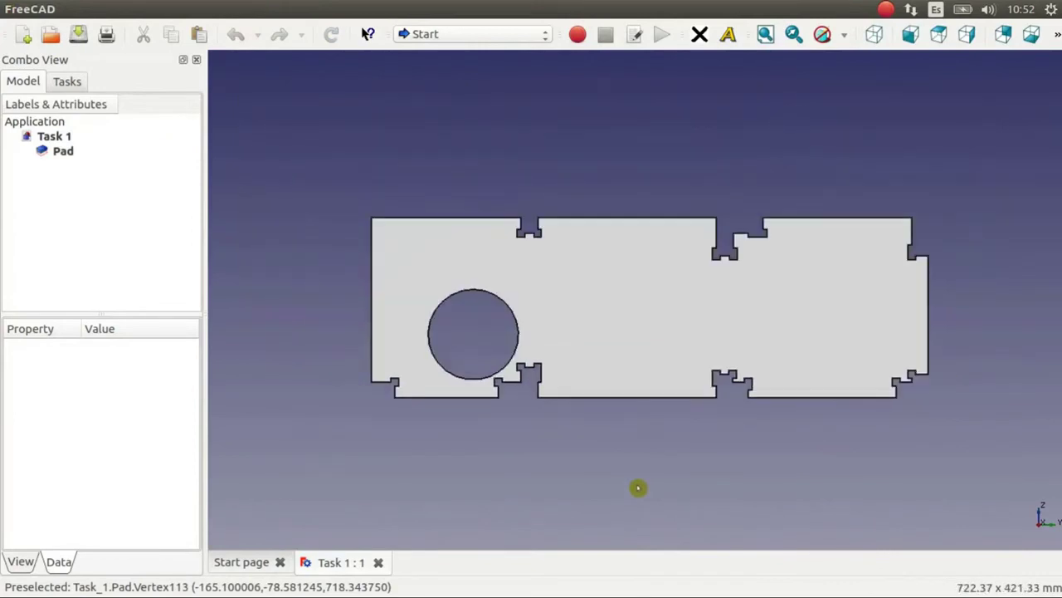
pyautogui.moveTo(637, 487); pyautogui.dragTo(534, 52, button='middle')
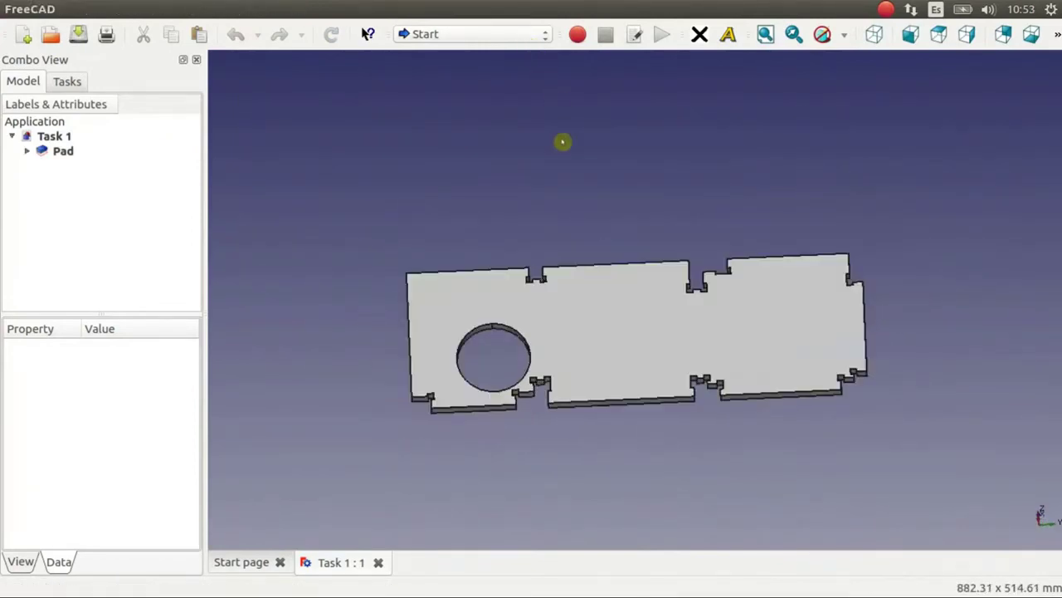
# Switch to the Draft workbench and select the Pad in the tree
pyautogui.click(452, 33)
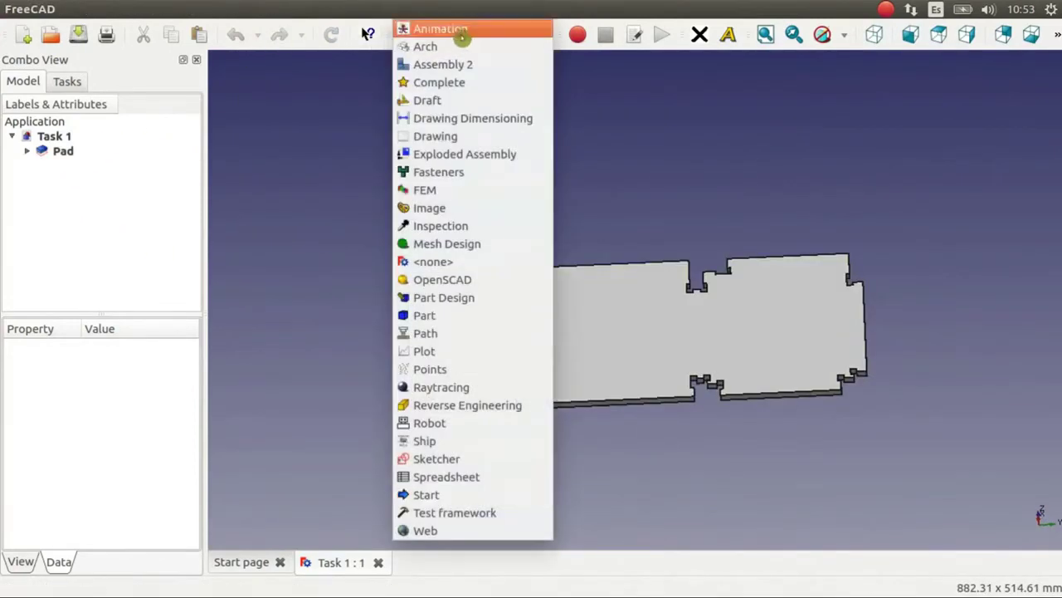
pyautogui.click(493, 103)
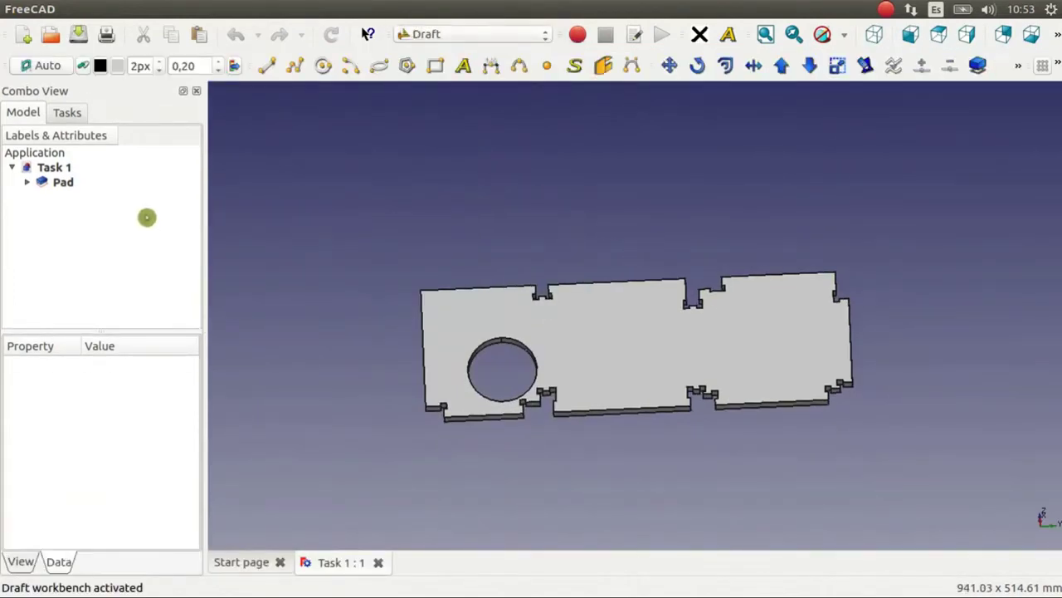
pyautogui.click(70, 183)
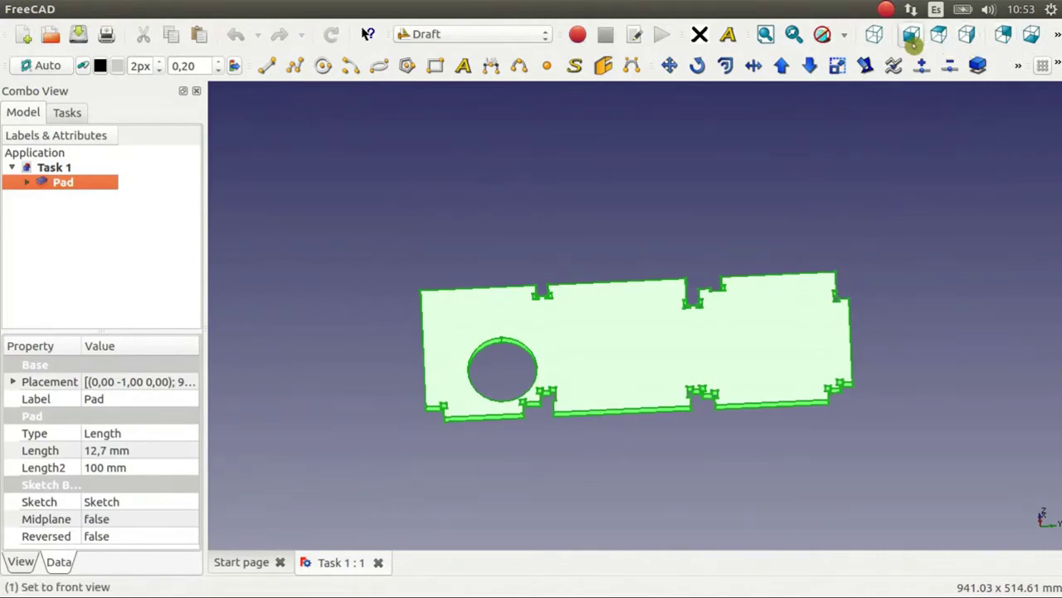
# Show the Pad in Front view and zoom in on it
pyautogui.click(910, 34)
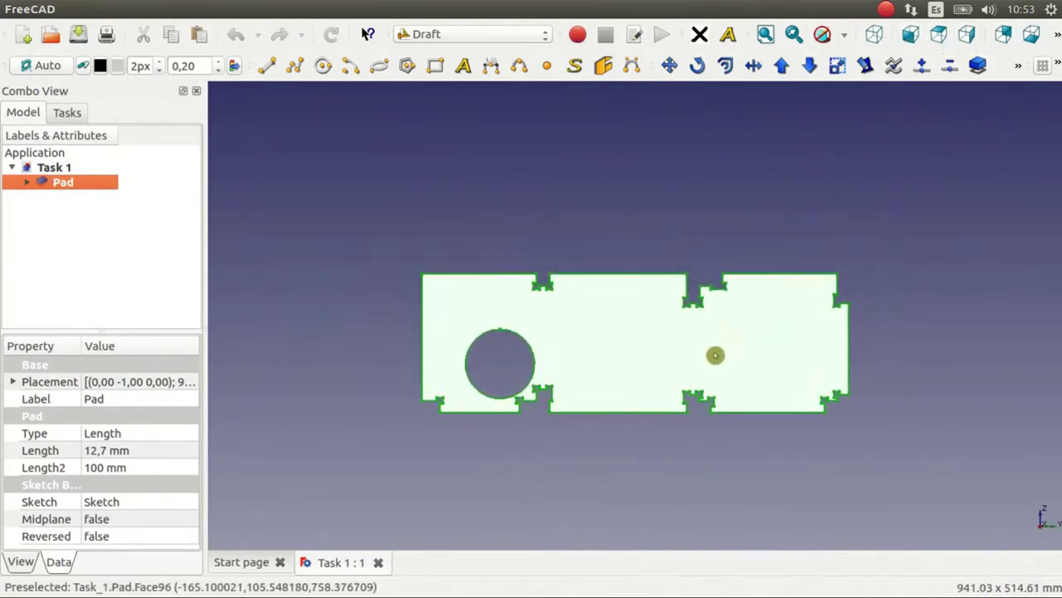
pyautogui.scroll(3, 532, 371)
pyautogui.scroll(-4, 541, 337)
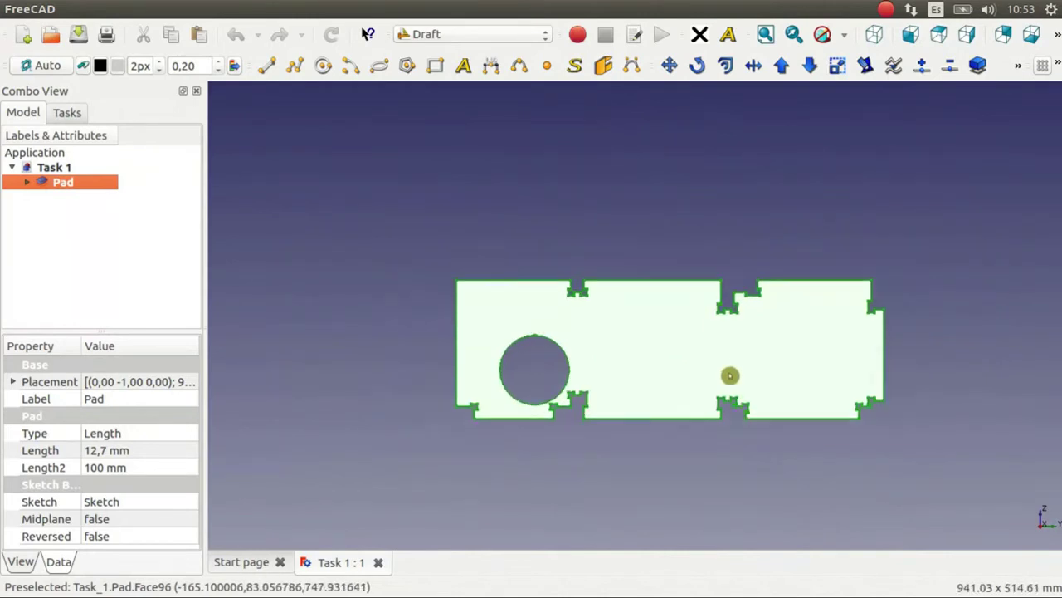
pyautogui.scroll(2, 728, 373)
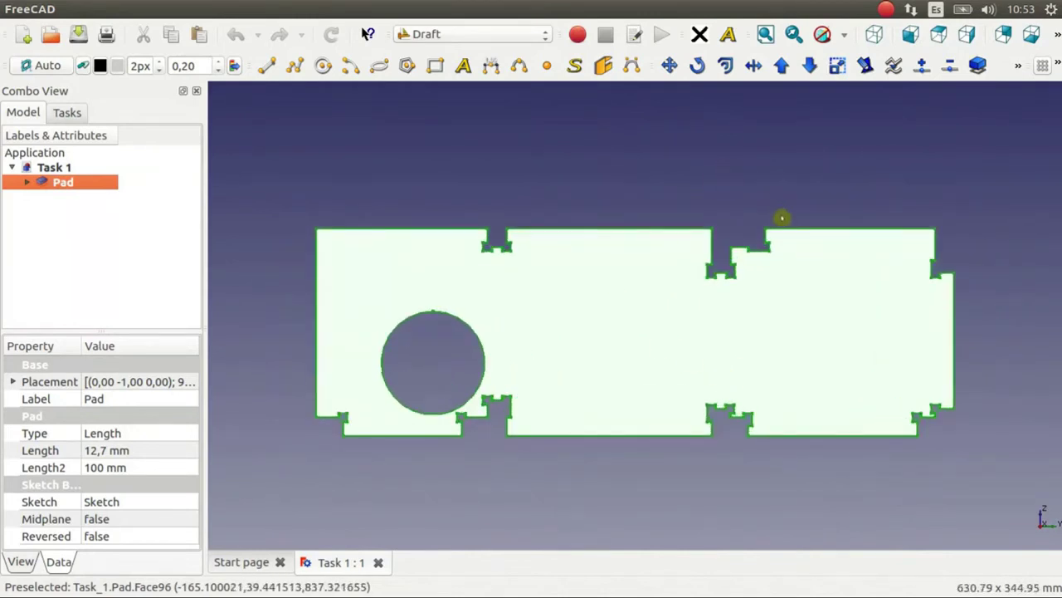
pyautogui.scroll(2, 565, 344)
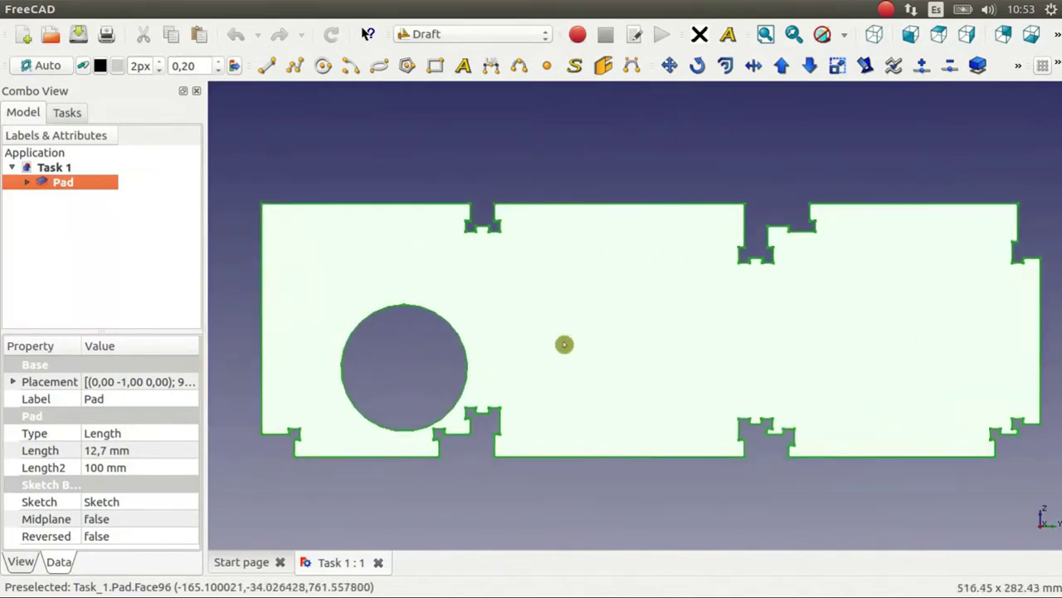
pyautogui.scroll(-2, 565, 344)
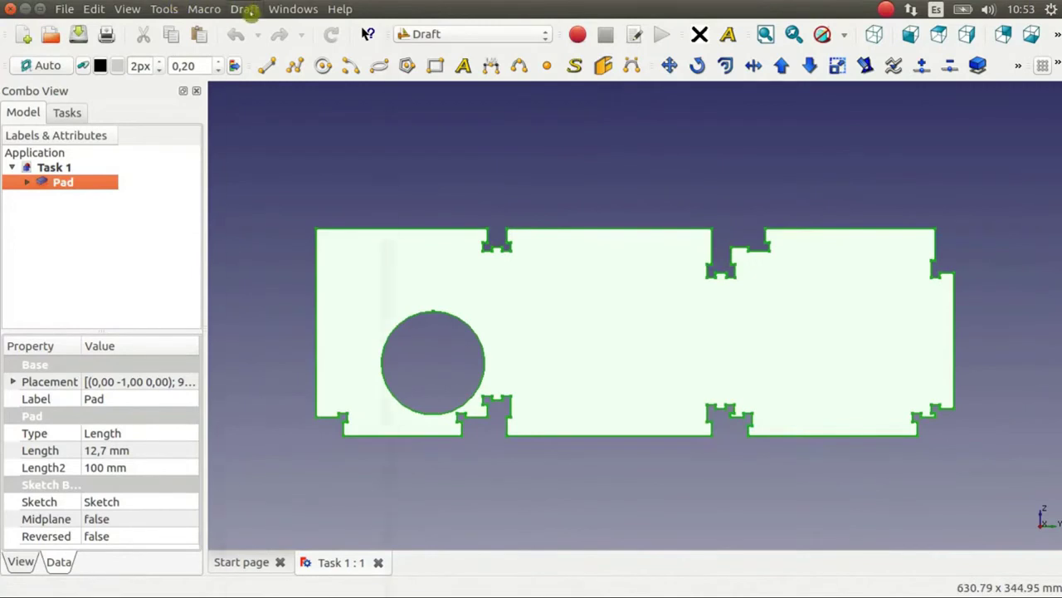
# Create a Shape 2D view projection of the Pad from the Draft menu
pyautogui.click(246, 10)
pyautogui.scroll(-1, 332, 522)
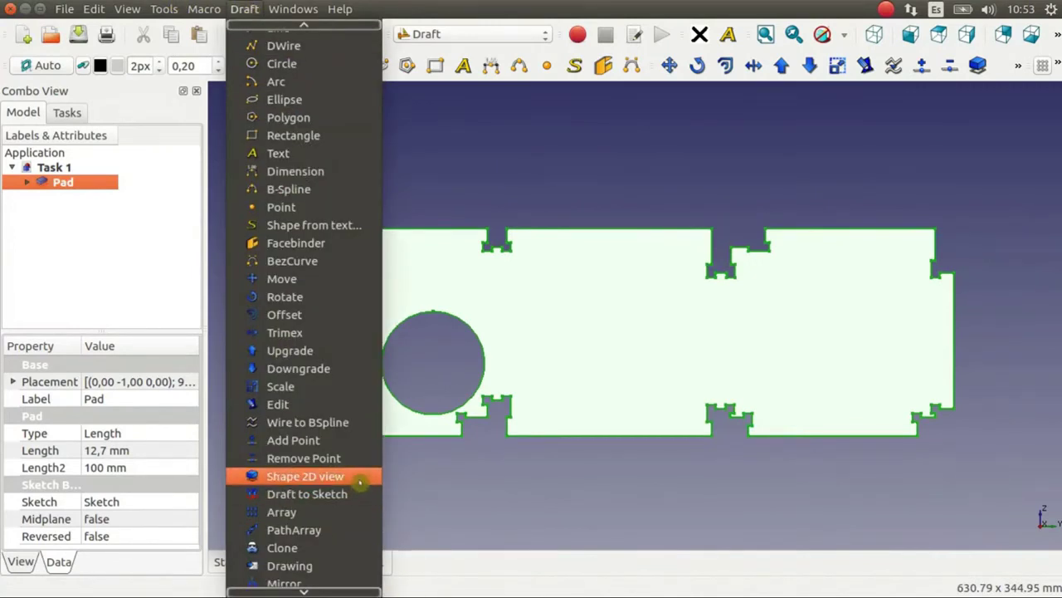
pyautogui.click(360, 482)
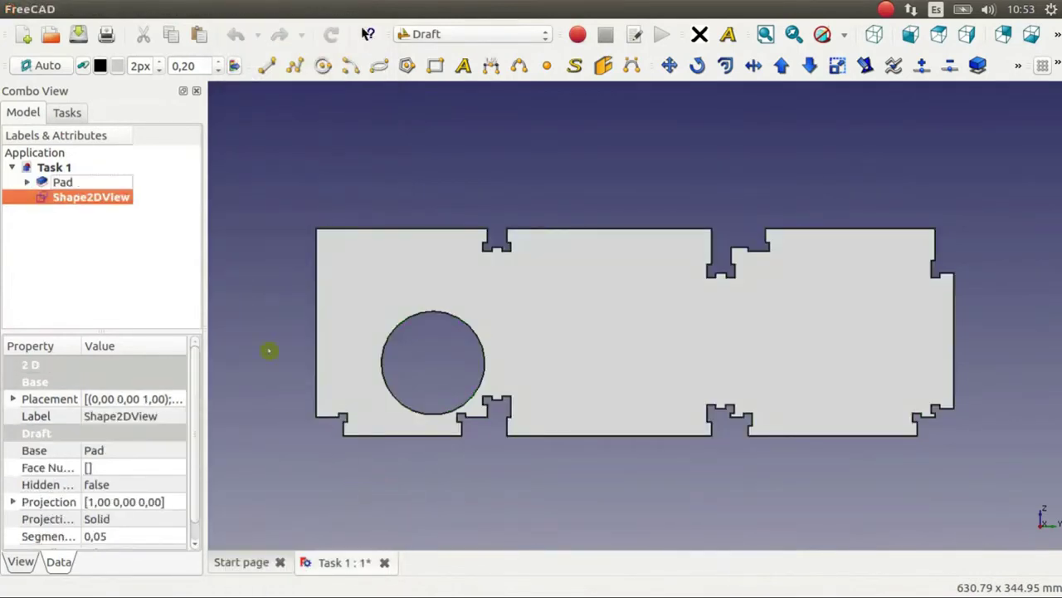
# Fit the view to the new projection and orbit until the slotted outline faces you
pyautogui.rightClick(515, 173)
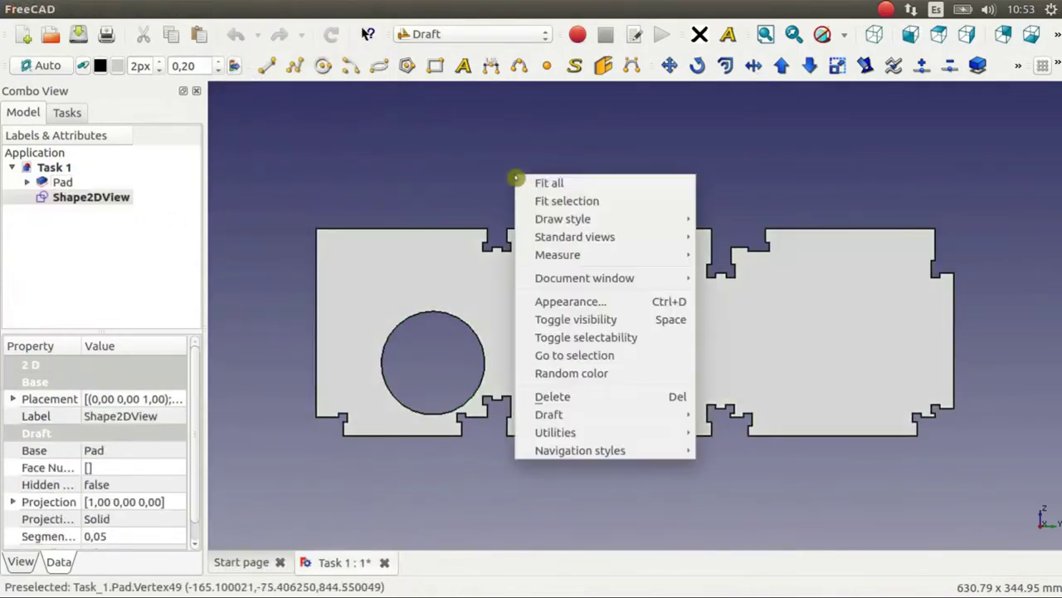
pyautogui.click(588, 204)
pyautogui.scroll(3, 605, 358)
pyautogui.scroll(-1, 612, 339)
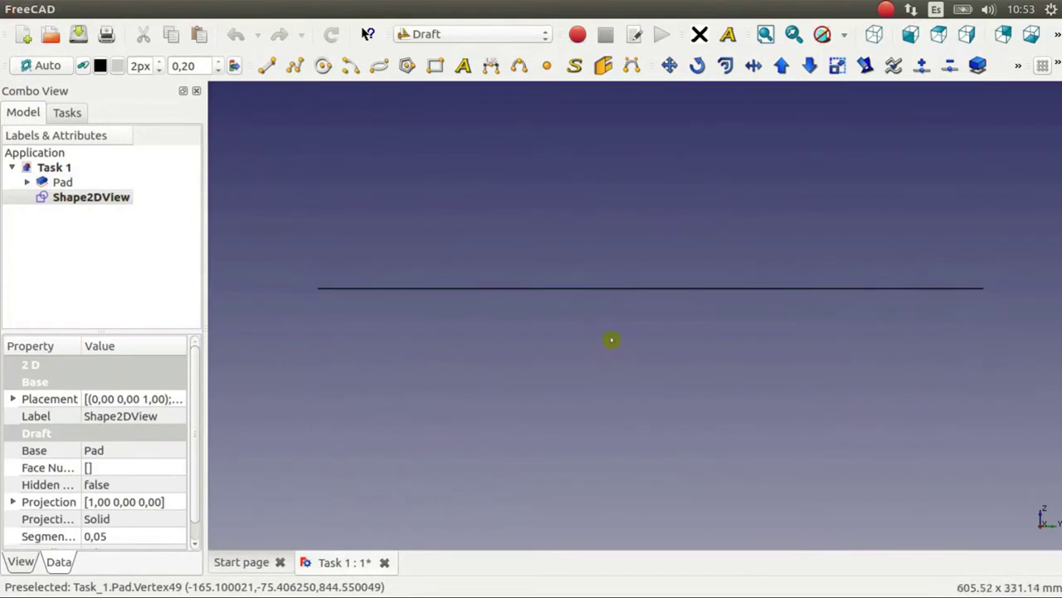
pyautogui.moveTo(532, 318); pyautogui.dragTo(680, 434, button='middle')
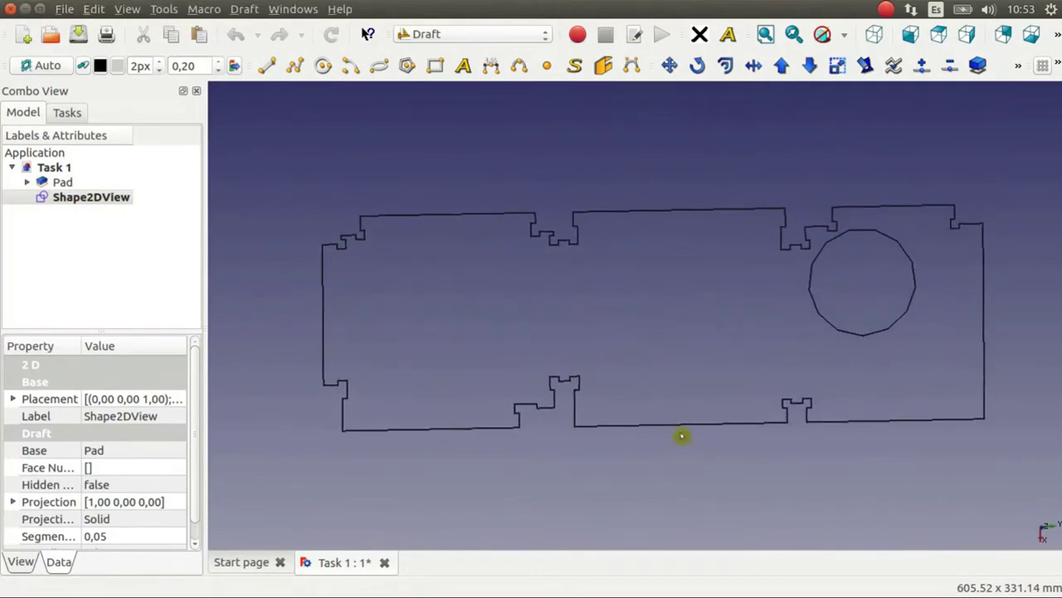
pyautogui.scroll(5, 698, 339)
pyautogui.scroll(-5, 698, 340)
pyautogui.moveTo(916, 287); pyautogui.dragTo(860, 303, button='middle')
pyautogui.moveTo(653, 345)
pyautogui.mouseDown(button='middle')
pyautogui.moveTo(747, 343)
pyautogui.moveTo(423, 330)
pyautogui.moveTo(545, 334)
pyautogui.moveTo(609, 321)
pyautogui.moveTo(645, 339)
pyautogui.mouseUp(button='middle')
pyautogui.scroll(-2, 522, 315)
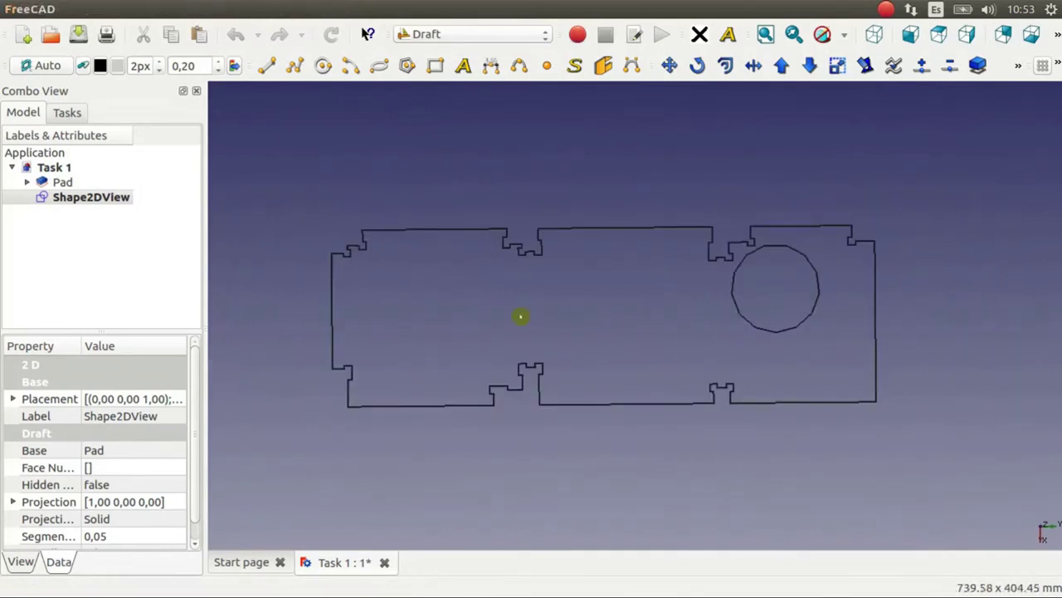
# Export the selected Shape2DView as Autodesk DXF to Test 1.dxf in the CEB Press folder
pyautogui.click(82, 204)
pyautogui.click(94, 196)
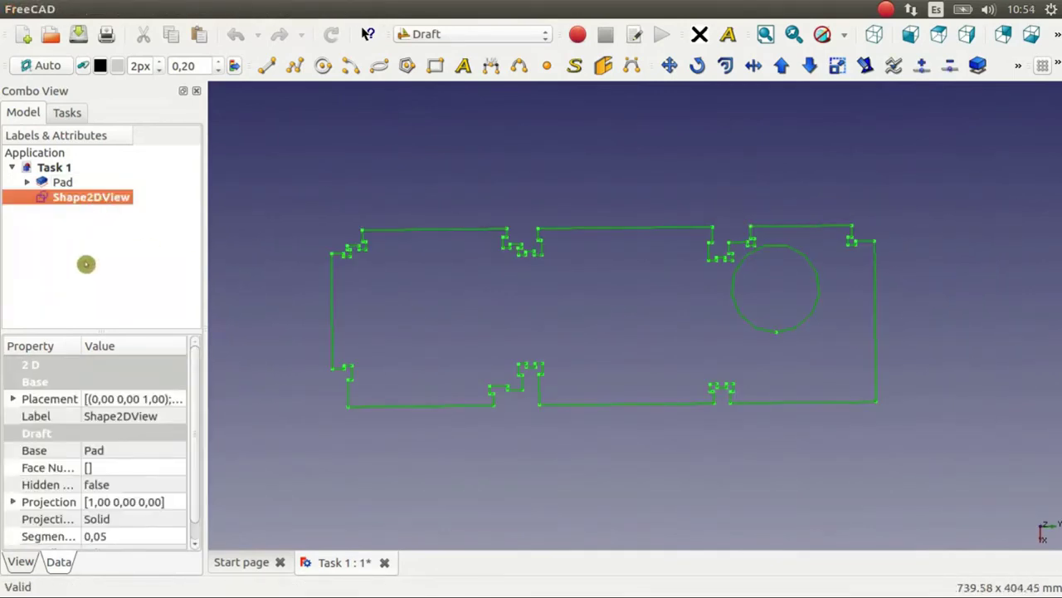
pyautogui.click(64, 9)
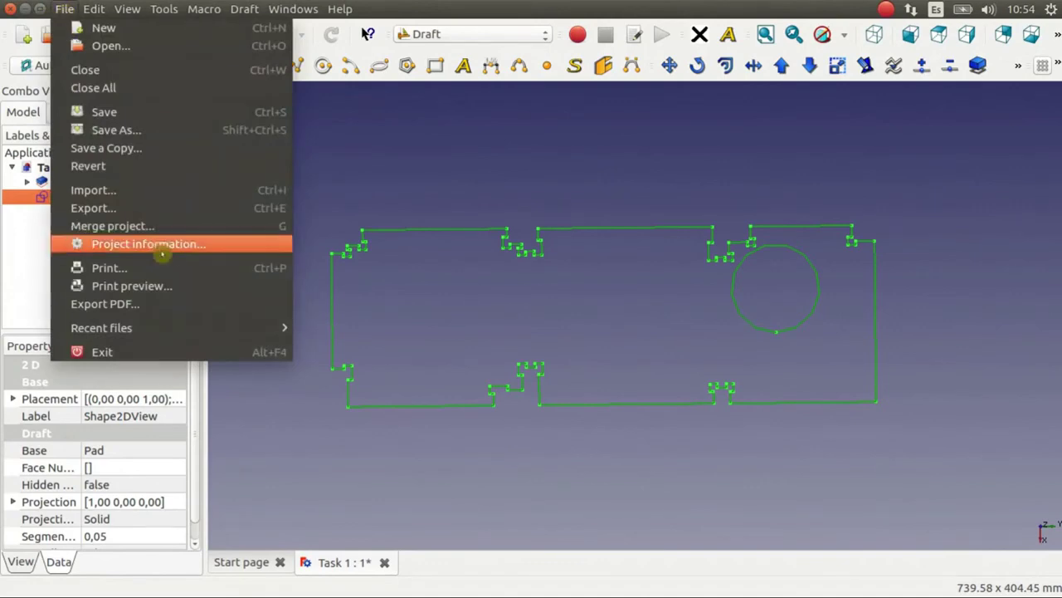
pyautogui.click(168, 207)
pyautogui.click(554, 429)
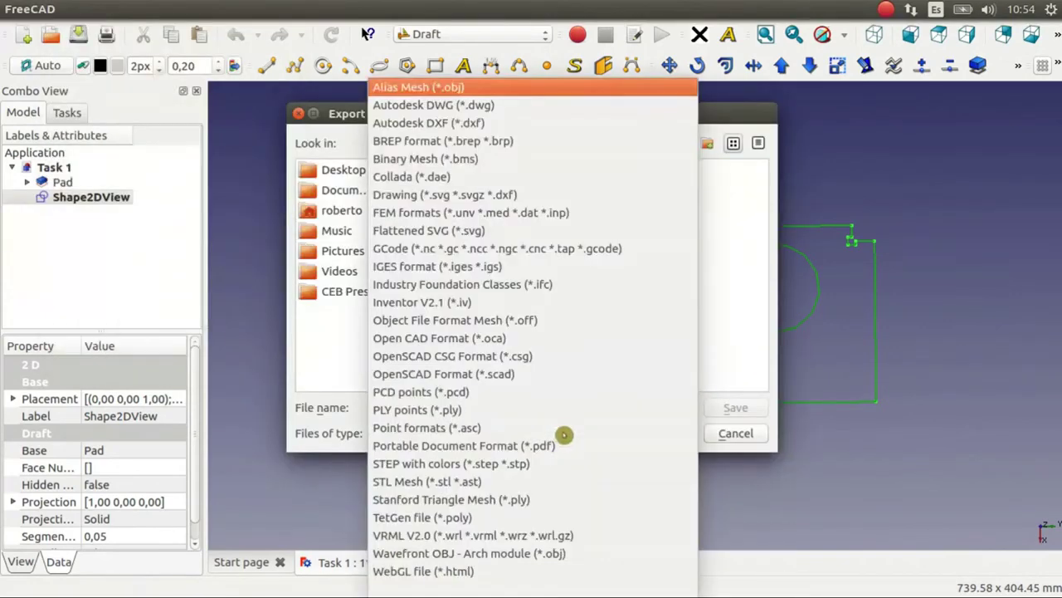
pyautogui.click(508, 124)
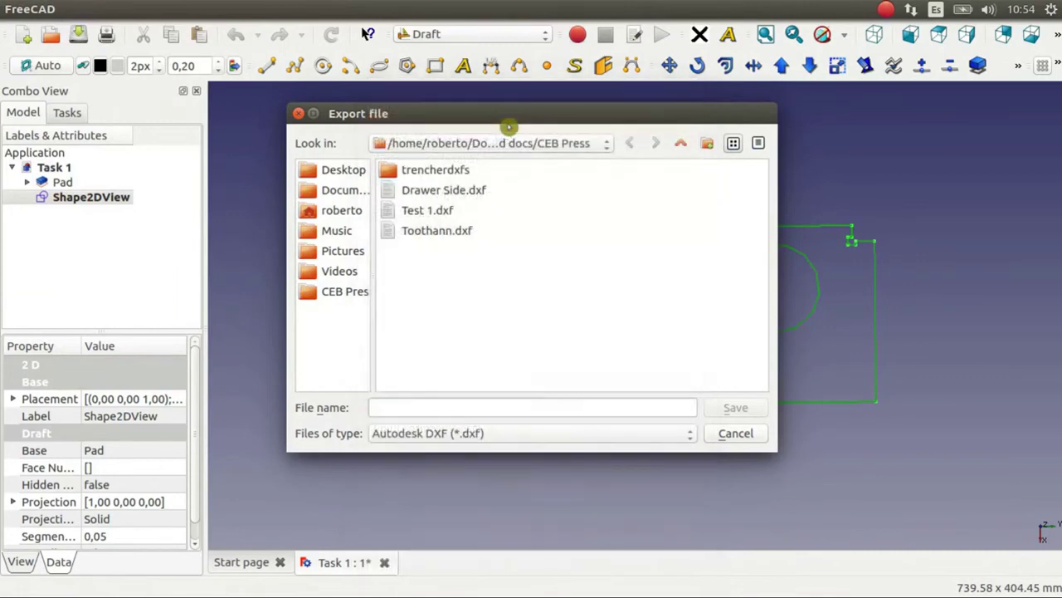
pyautogui.click(736, 408)
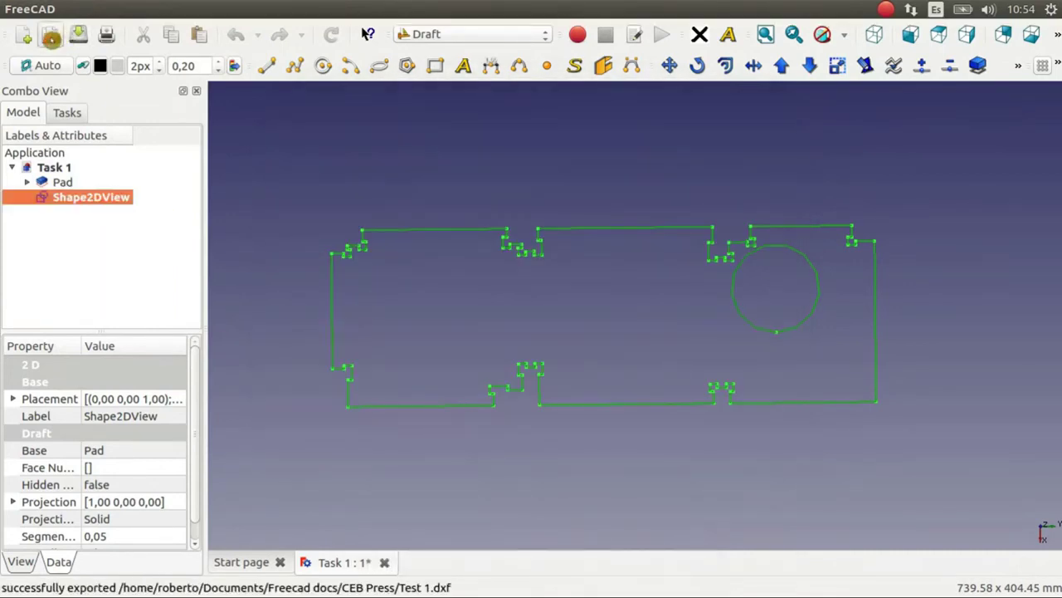
pyautogui.click(51, 36)
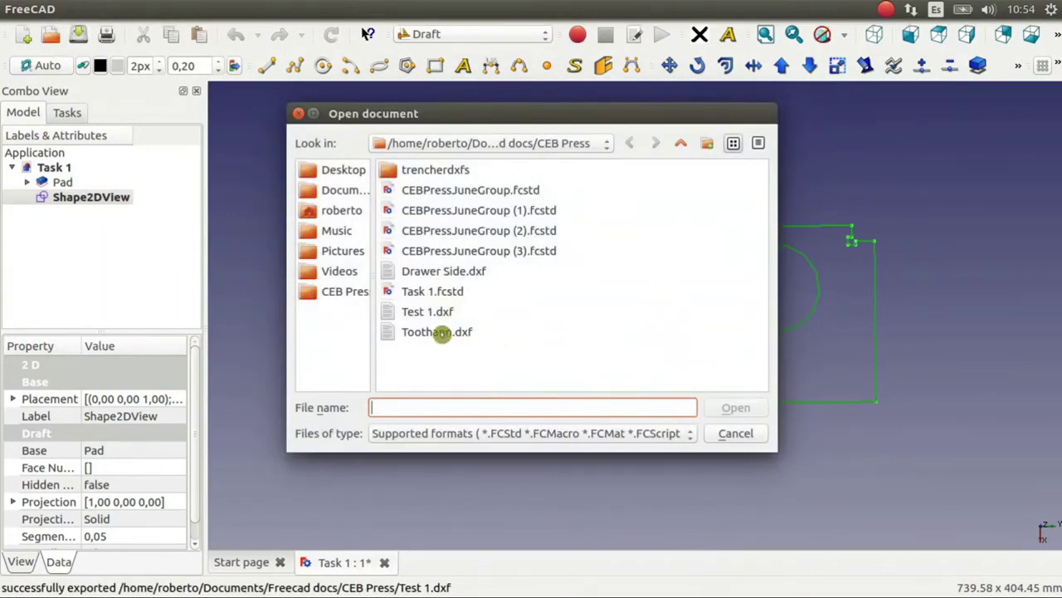
# Open Test 1.dxf as a new document and switch to the top view (2)
pyautogui.click(440, 315)
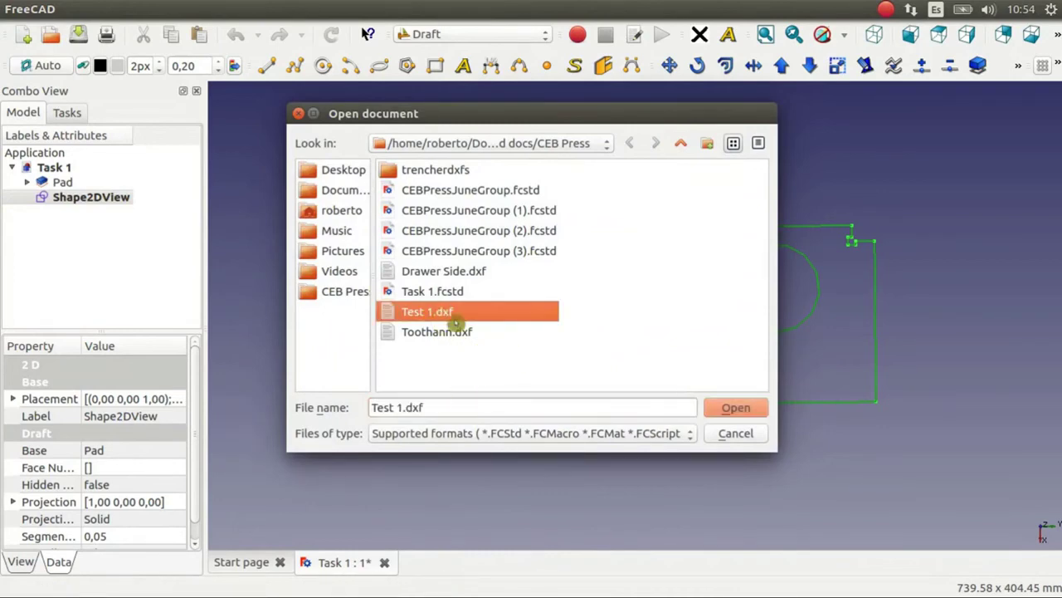
pyautogui.click(724, 408)
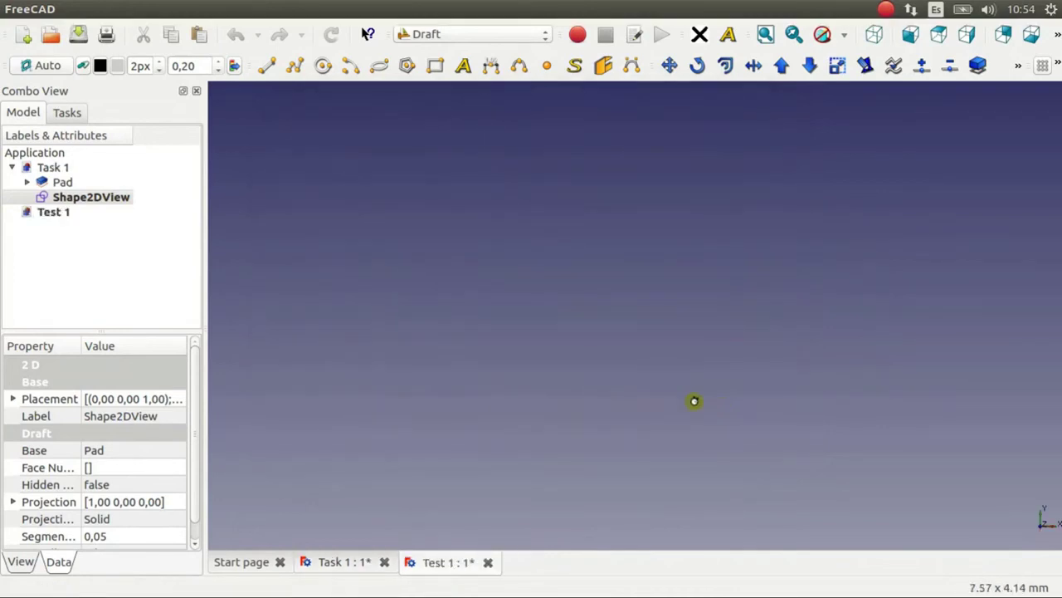
pyautogui.scroll(2, 639, 273)
pyautogui.scroll(-3, 638, 263)
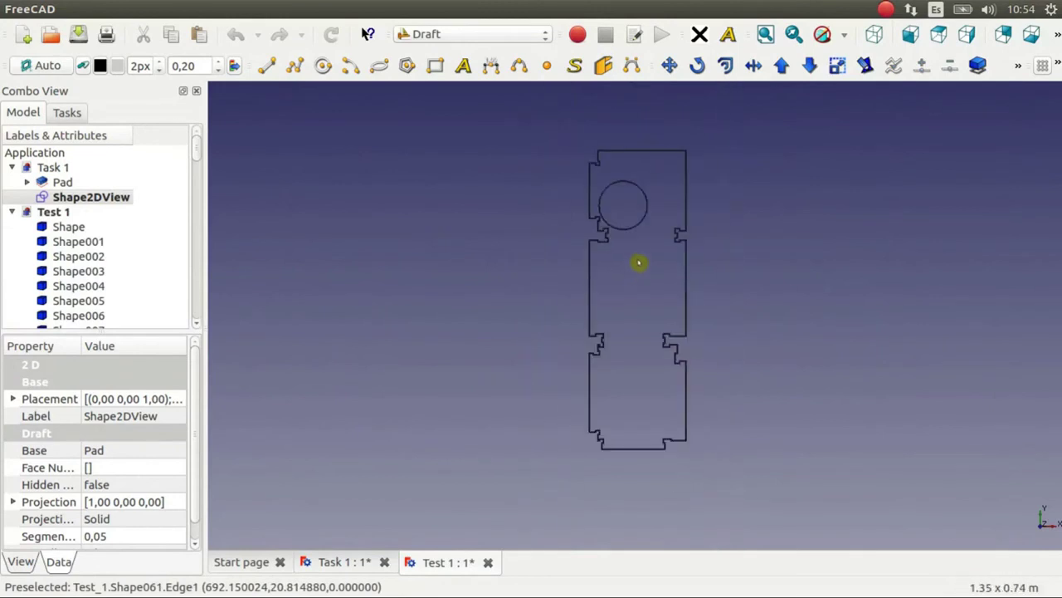
pyautogui.moveTo(639, 263); pyautogui.dragTo(614, 306, button='middle')
pyautogui.press('2')
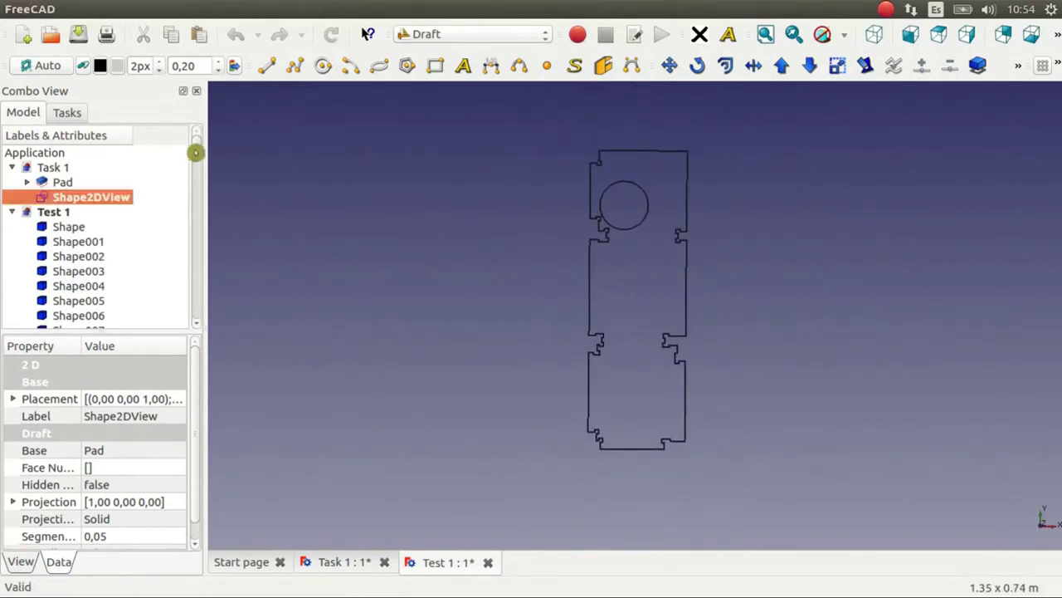
# Pan and zoom across the imported outline to inspect its shapes and the top circle
pyautogui.moveTo(194, 151); pyautogui.dragTo(210, 315)
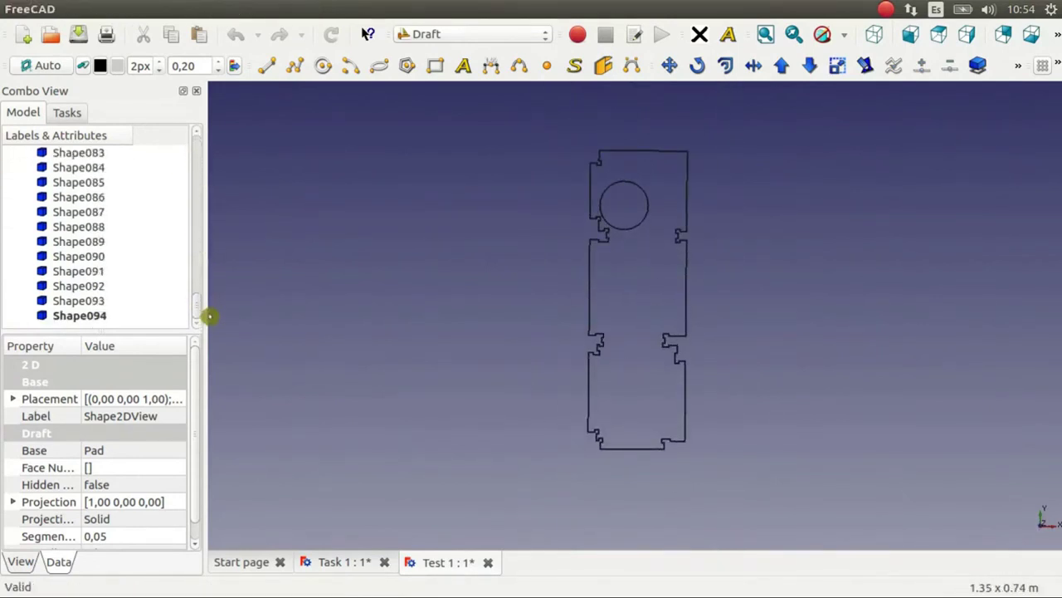
pyautogui.moveTo(196, 311); pyautogui.dragTo(186, 150)
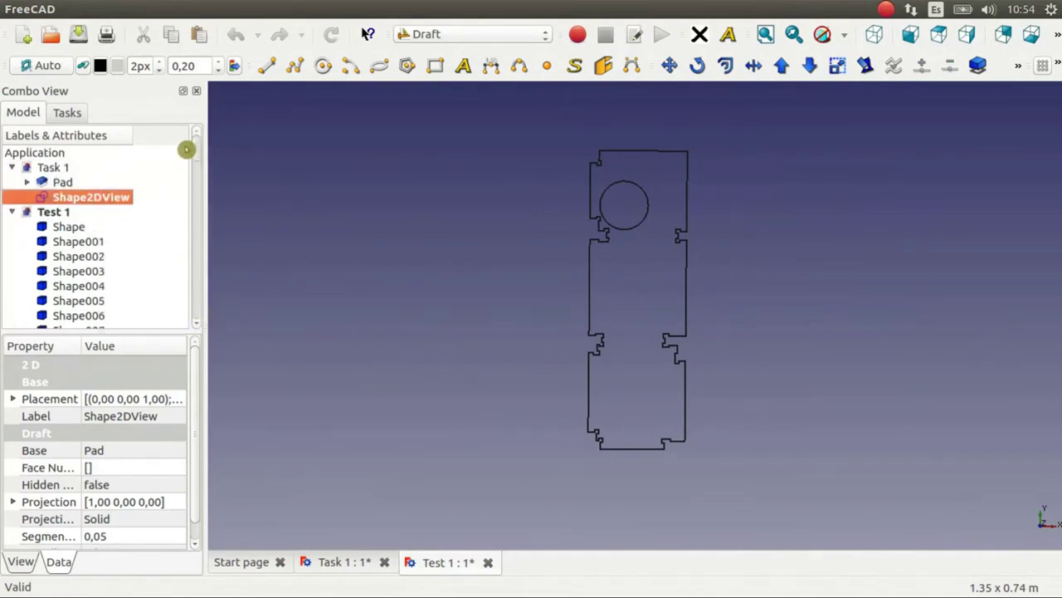
pyautogui.scroll(2, 734, 288)
pyautogui.scroll(3, 572, 238)
pyautogui.moveTo(572, 238); pyautogui.dragTo(479, 156, button='middle')
pyautogui.scroll(-3, 538, 266)
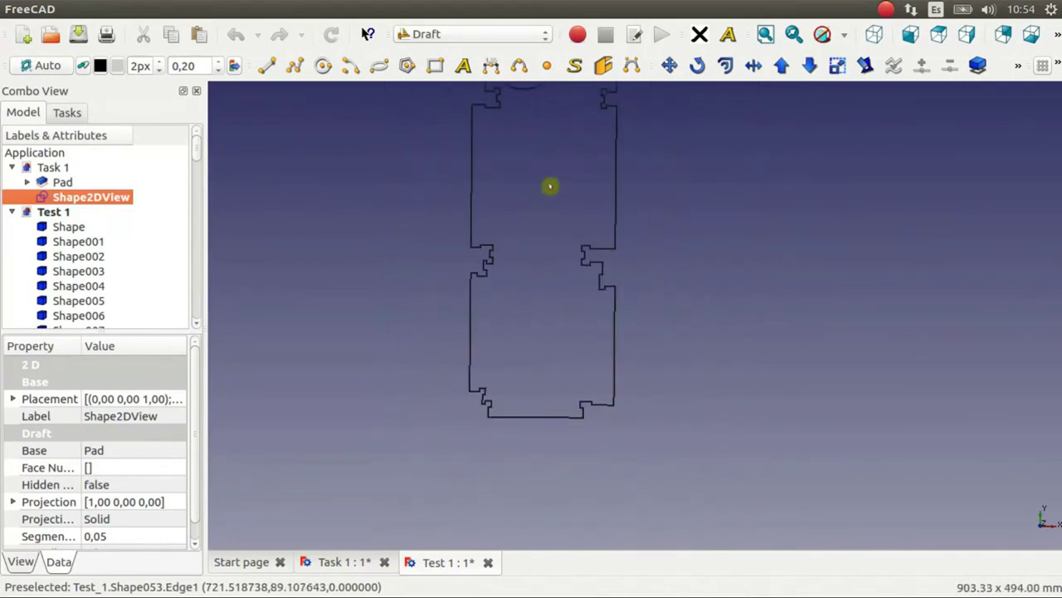
pyautogui.moveTo(550, 186); pyautogui.dragTo(526, 341, button='middle')
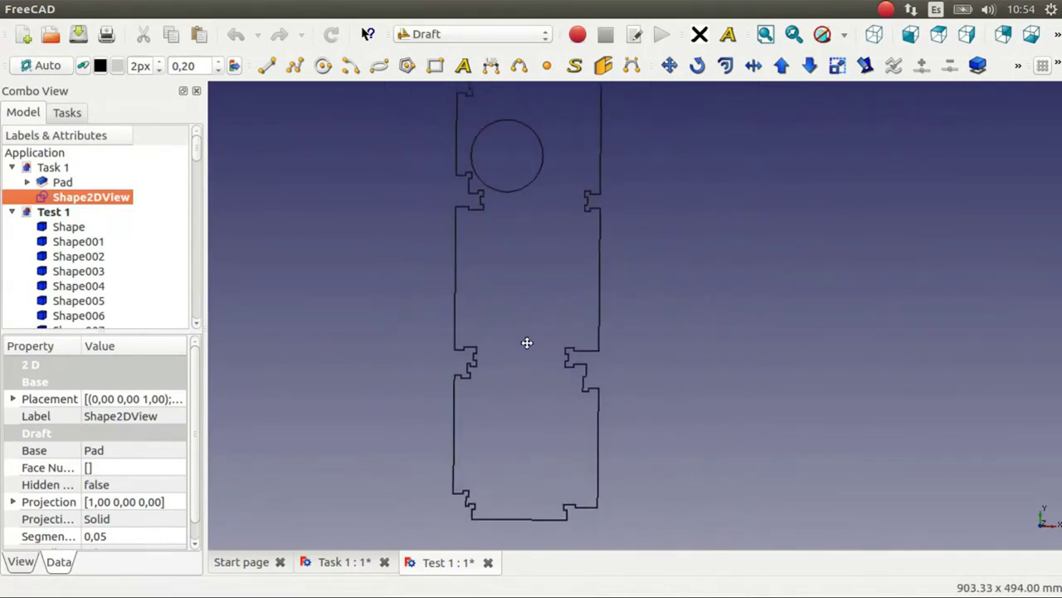
pyautogui.scroll(-1, 515, 272)
pyautogui.moveTo(532, 274); pyautogui.dragTo(587, 301, button='middle')
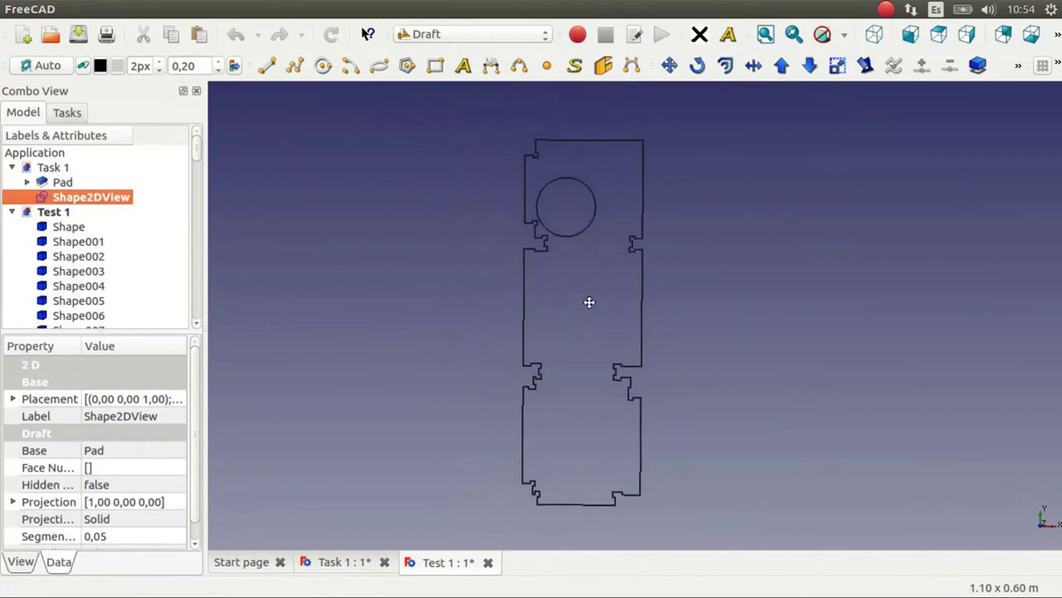